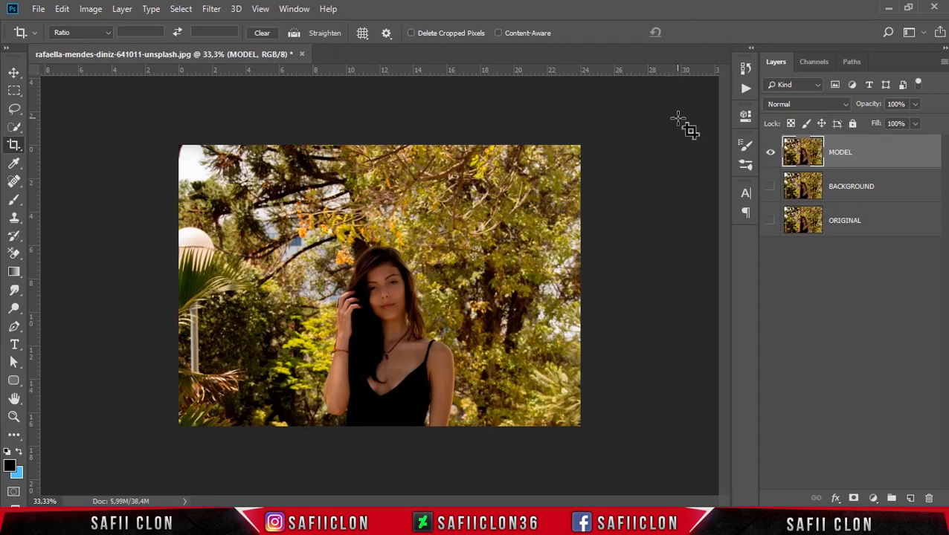
- Set up the Quick Selection tool in add mode with a 20 px brush
click(14, 72)
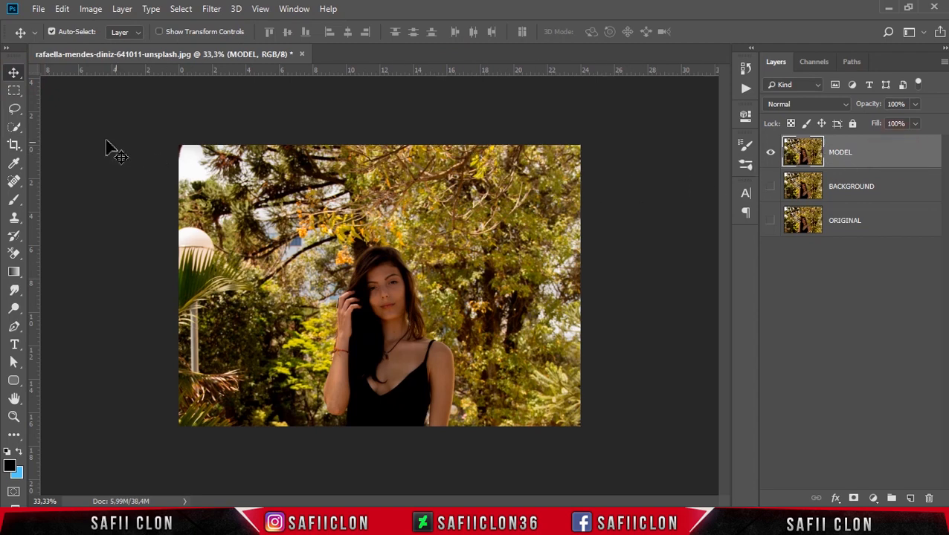
click(15, 126)
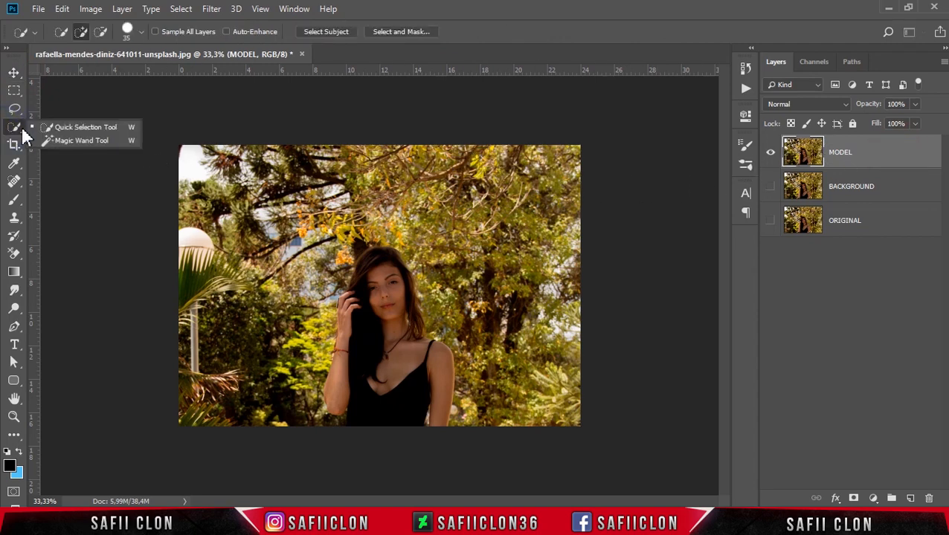
click(98, 128)
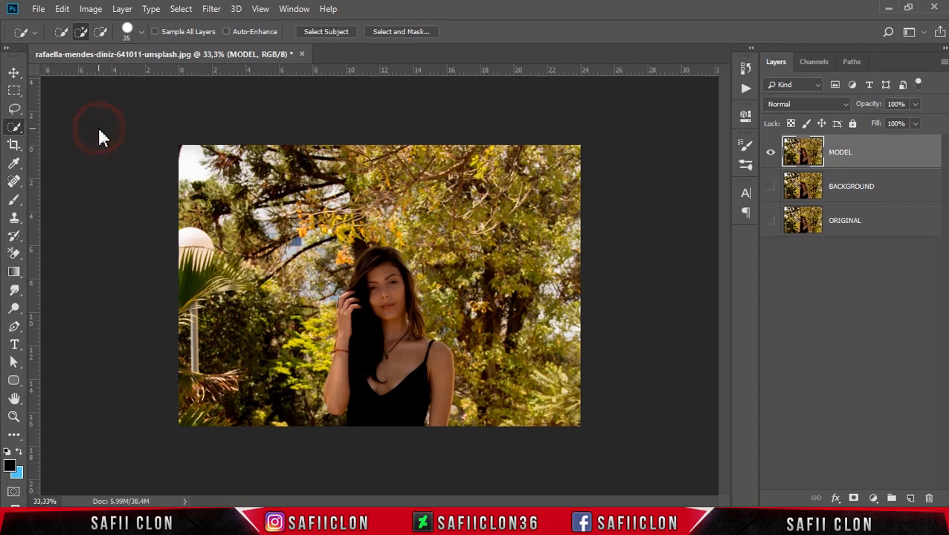
click(78, 31)
click(139, 31)
drag(85, 72, 78, 72)
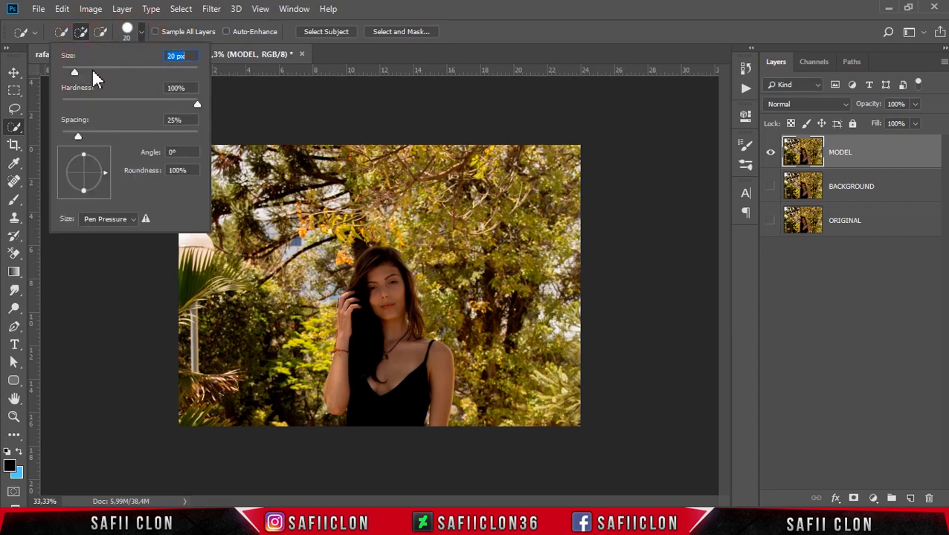
click(496, 35)
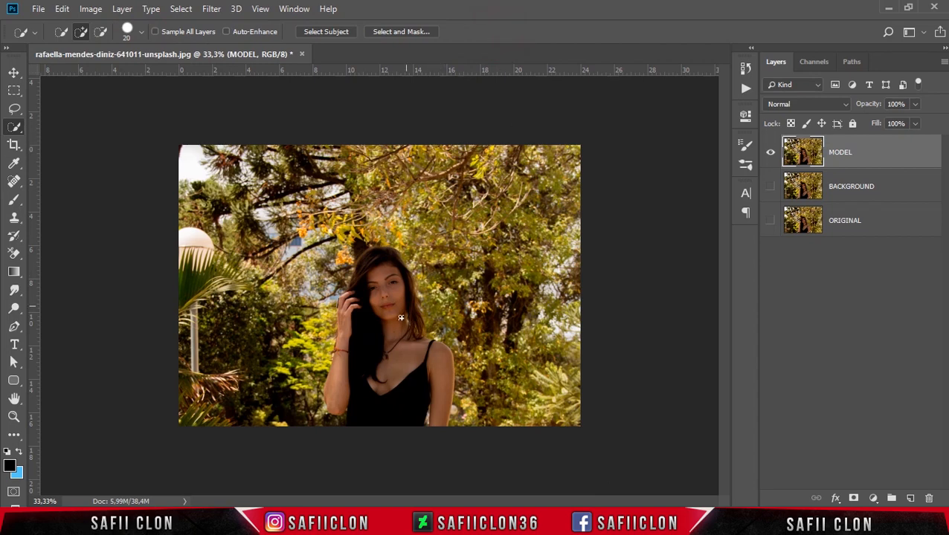
- Select the woman's body, face and hair on the MODEL layer with the Quick Selection tool
key(ctrl+plus)
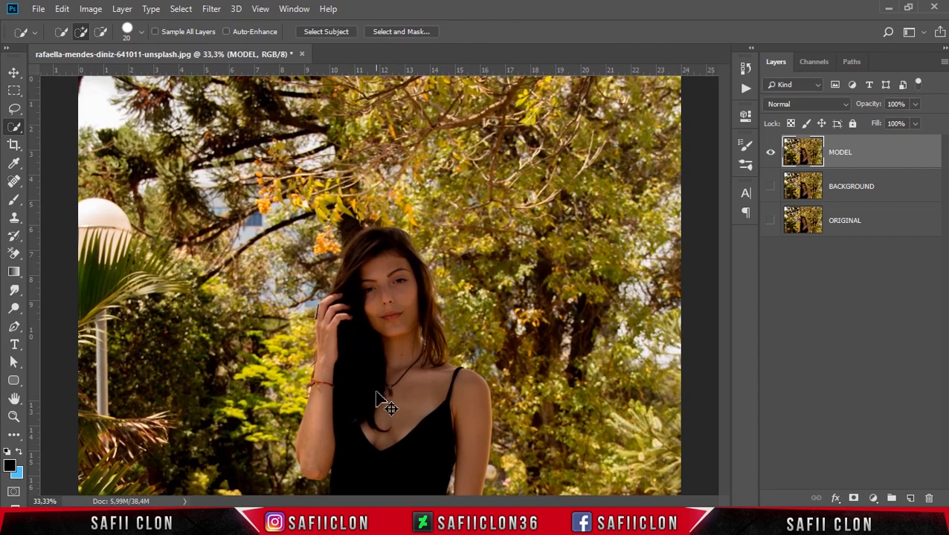
scroll(375, 392, down, 3)
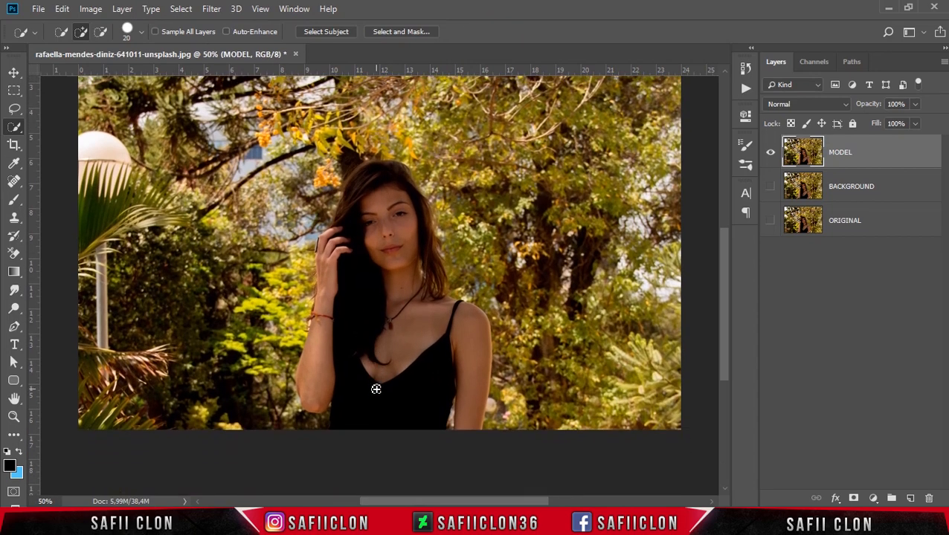
key(ctrl+plus)
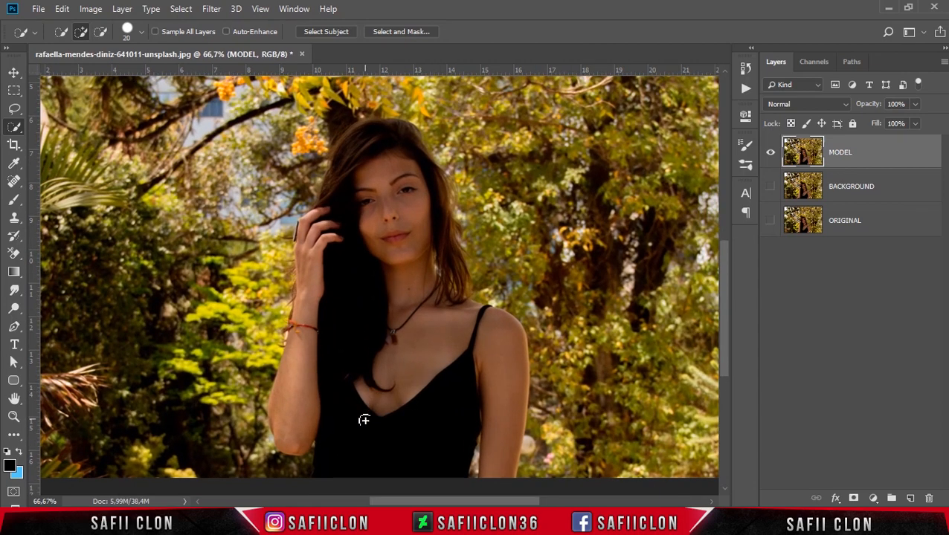
mouse_move(361, 462)
mouse_down()
mouse_move(395, 463)
mouse_move(407, 447)
mouse_move(403, 350)
mouse_move(374, 259)
mouse_move(383, 173)
mouse_move(333, 422)
mouse_move(301, 402)
mouse_move(319, 317)
mouse_move(311, 266)
mouse_move(465, 350)
mouse_move(475, 324)
mouse_move(496, 348)
mouse_move(501, 449)
mouse_move(402, 330)
mouse_move(410, 339)
mouse_move(454, 266)
mouse_move(439, 248)
mouse_up()
scroll(401, 260, down, 1)
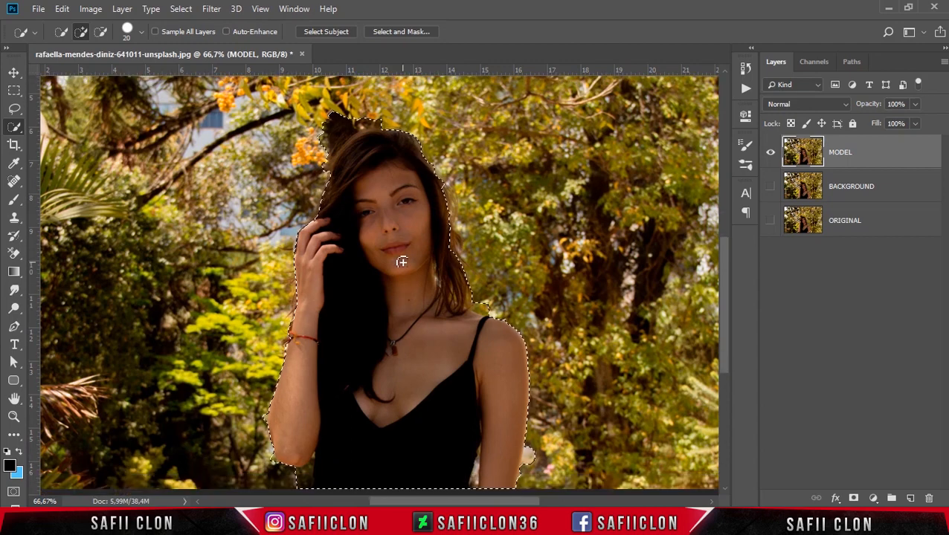
mouse_move(421, 162)
mouse_down()
mouse_move(445, 253)
mouse_move(446, 200)
mouse_move(440, 244)
mouse_up()
scroll(437, 306, down, 1)
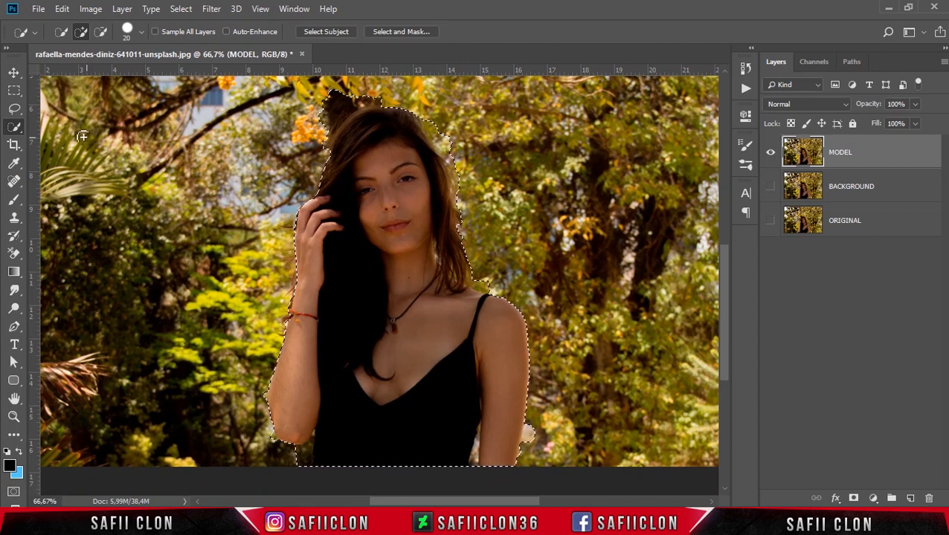
- Subtract the extra background above the woman's head from the selection with the Lasso tool
mouse_move(15, 109)
mouse_down()
mouse_move(80, 111)
mouse_move(73, 108)
mouse_up()
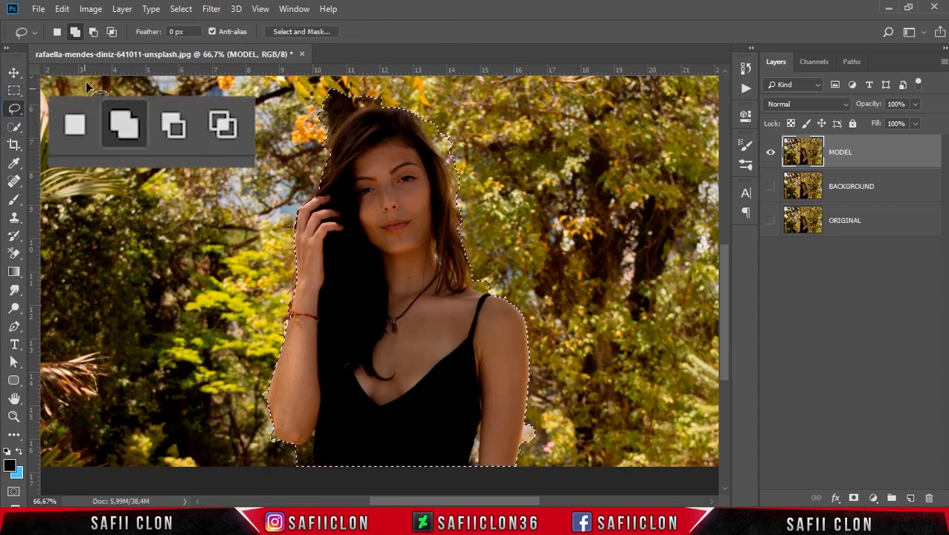
click(93, 33)
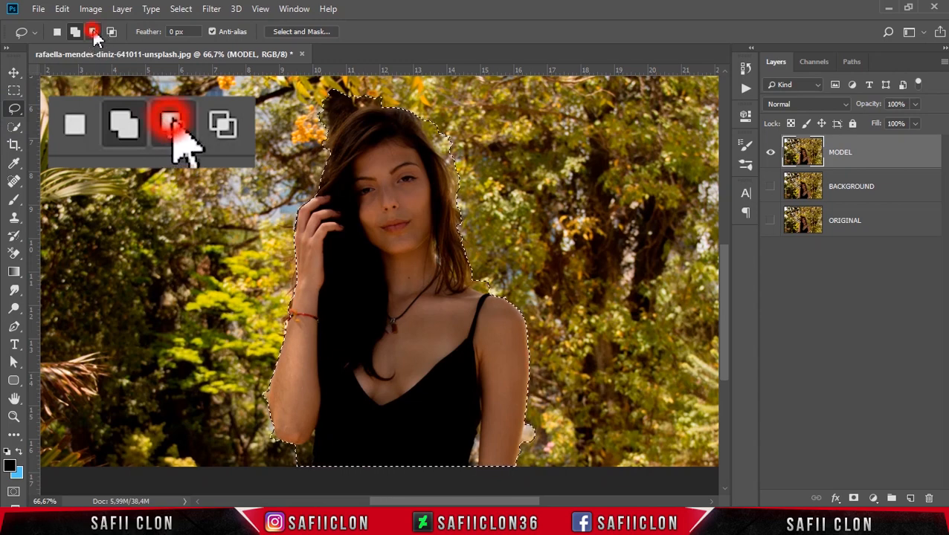
scroll(364, 226, up, 3)
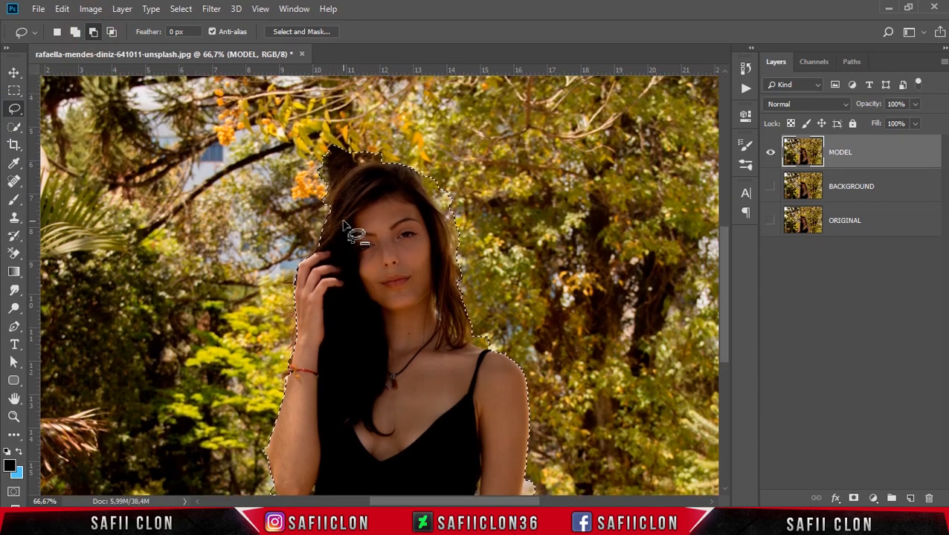
mouse_move(325, 209)
mouse_down()
mouse_move(336, 183)
mouse_move(379, 162)
mouse_move(384, 147)
mouse_up()
drag(327, 149, 325, 210)
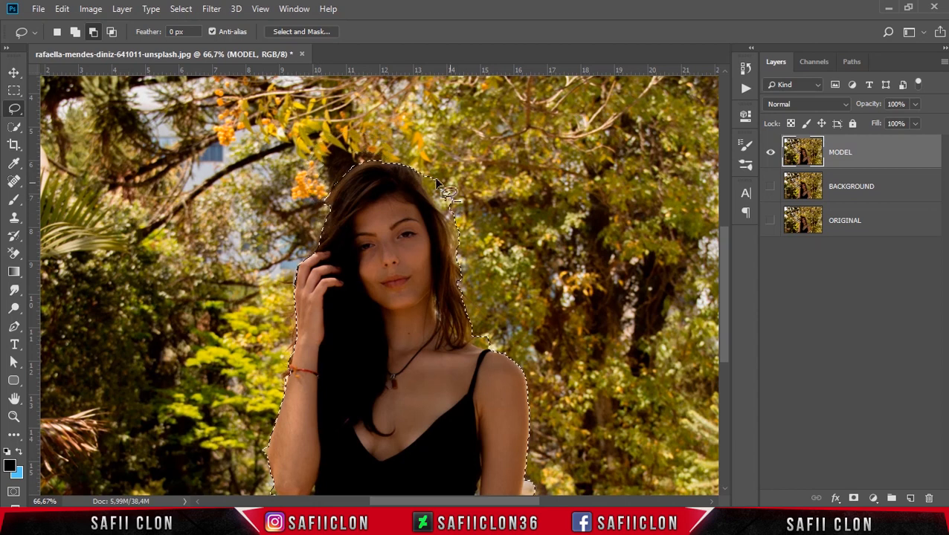
mouse_move(409, 155)
mouse_down()
mouse_move(457, 224)
mouse_move(458, 193)
mouse_move(409, 155)
mouse_up()
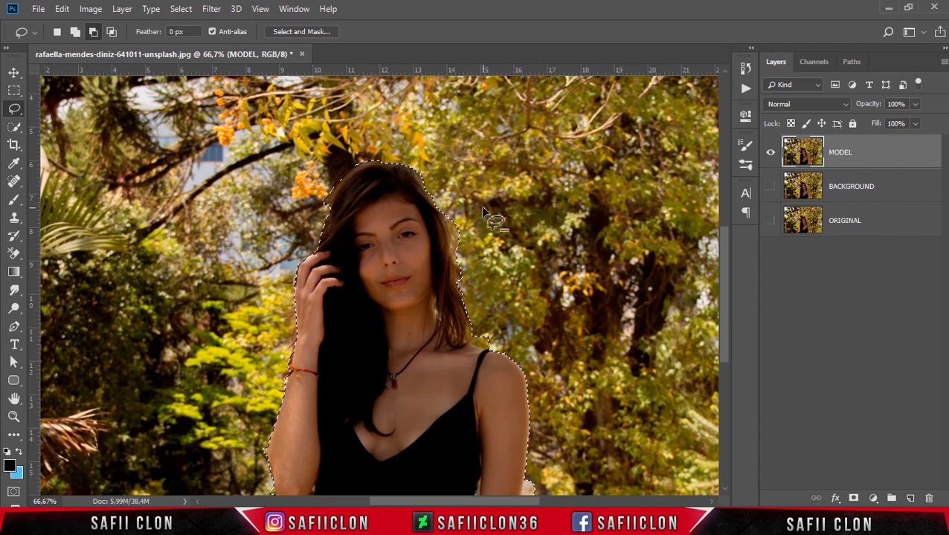
- Subtract the leftover background beside the hair, shoulder and lower arm and below the raised elbow from the selection
scroll(480, 205, down, 2)
scroll(476, 216, down, 3)
scroll(476, 214, down, 1)
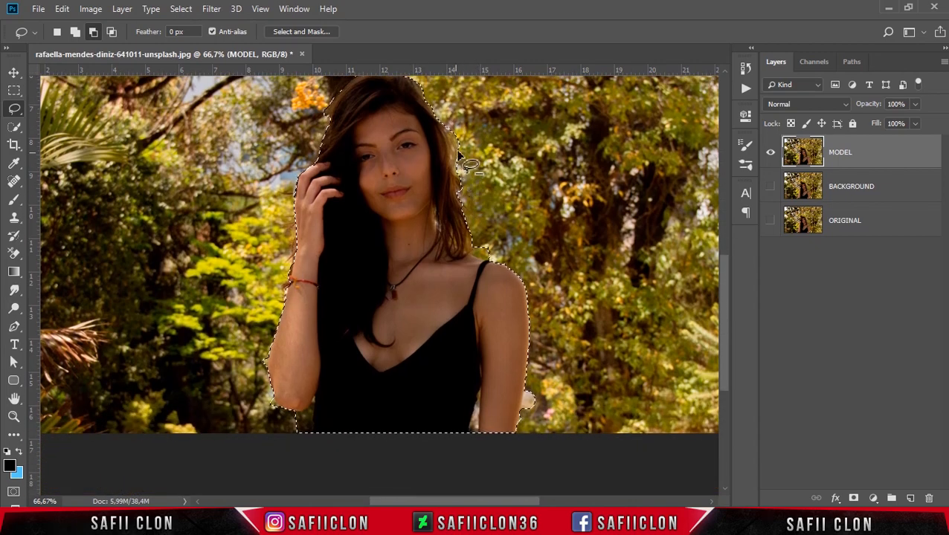
mouse_move(464, 137)
mouse_down()
mouse_move(454, 164)
mouse_move(476, 177)
mouse_up()
scroll(476, 177, down, 2)
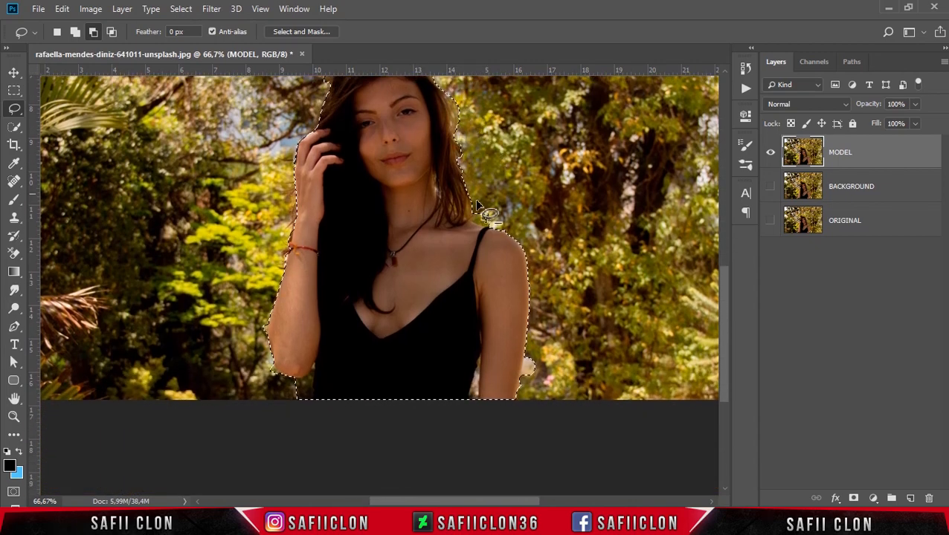
scroll(482, 206, down, 4)
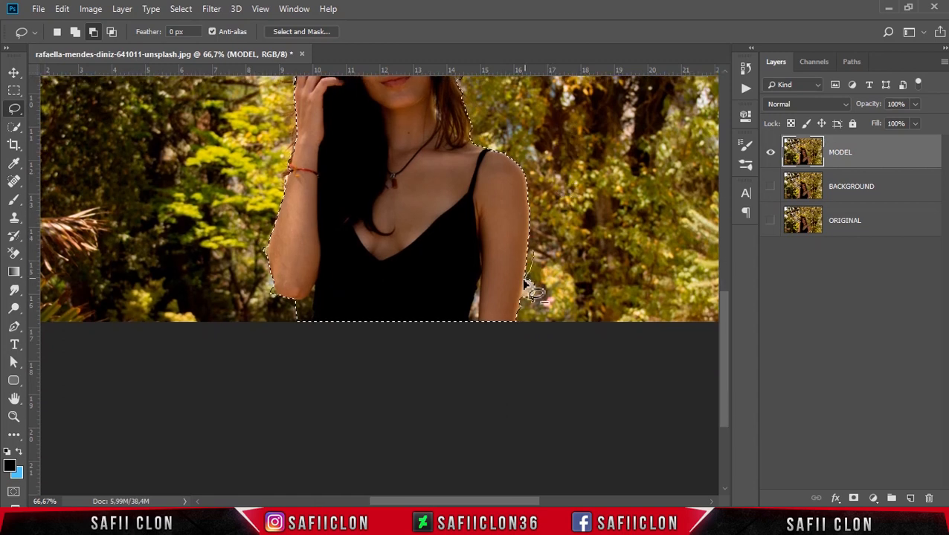
mouse_move(309, 302)
mouse_down()
mouse_move(291, 321)
mouse_move(277, 296)
mouse_up()
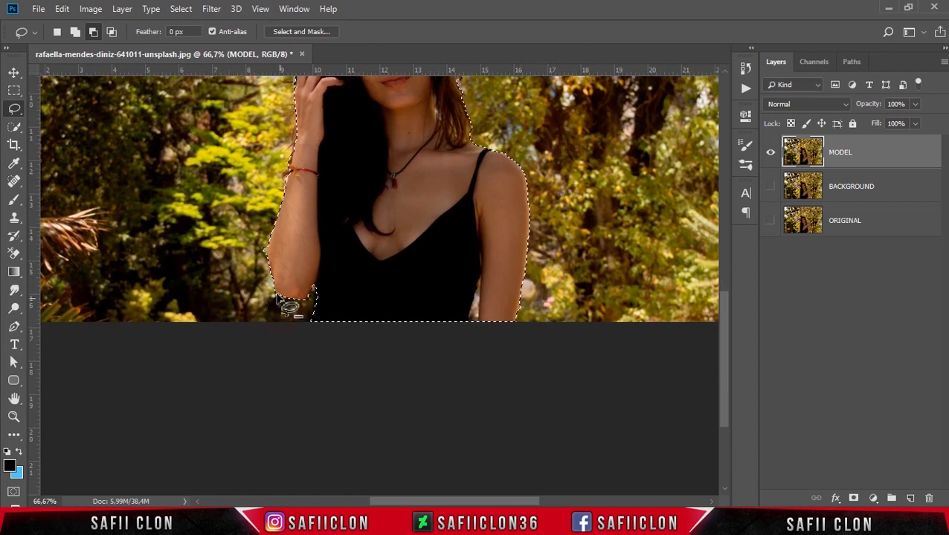
- Switch the Lasso to add mode and restore the missing dress edge below the elbow and the lowered arm's lower inner edge
key(ctrl+plus)
scroll(212, 294, up, 2)
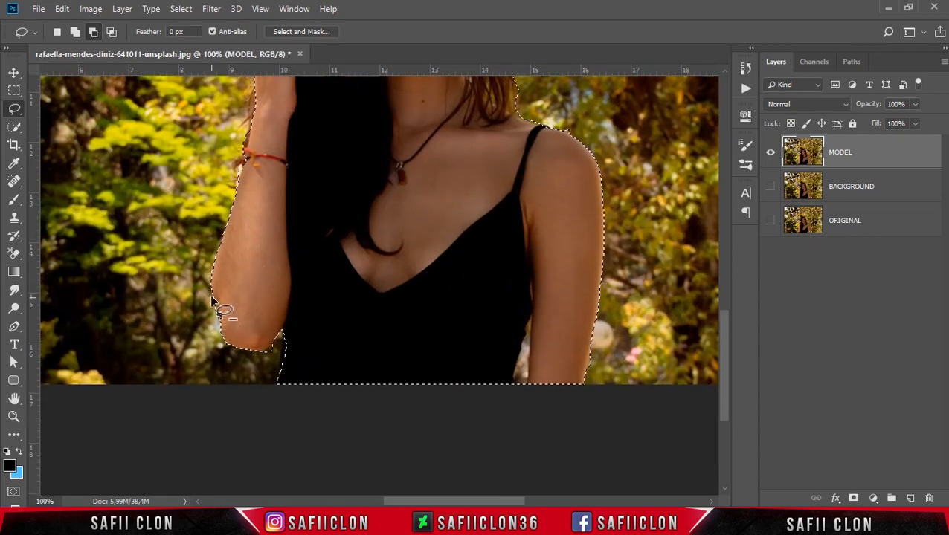
scroll(216, 297, up, 10)
scroll(232, 251, down, 10)
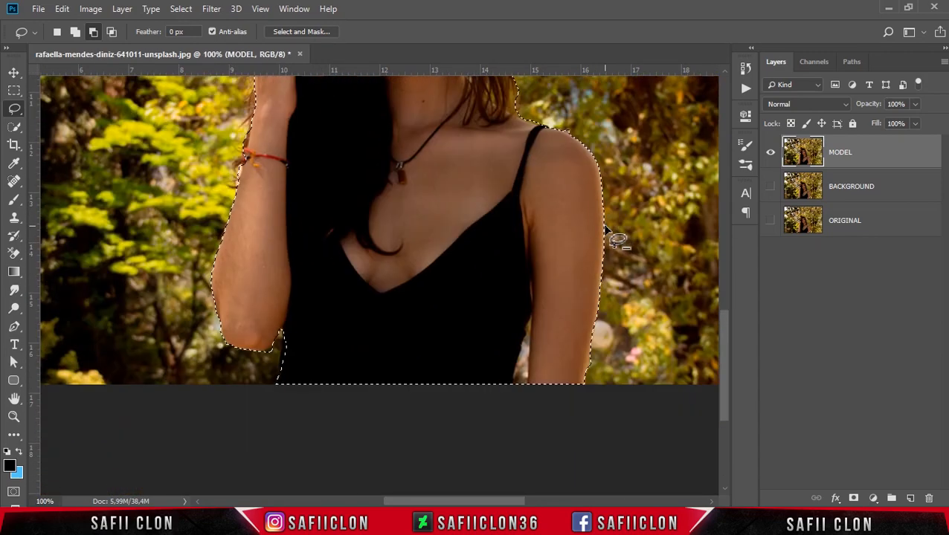
click(74, 32)
drag(287, 328, 285, 335)
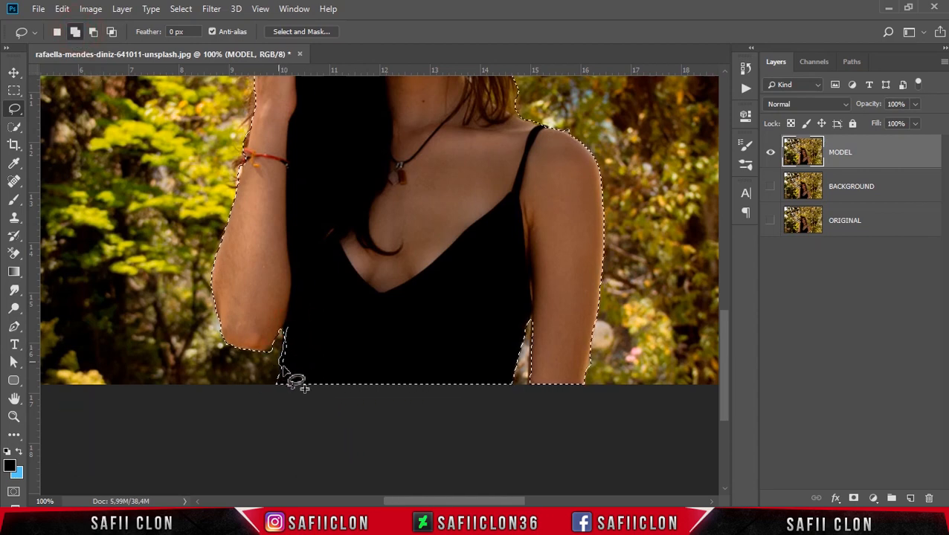
mouse_move(287, 349)
mouse_down()
mouse_move(280, 379)
mouse_move(289, 369)
mouse_up()
click(530, 386)
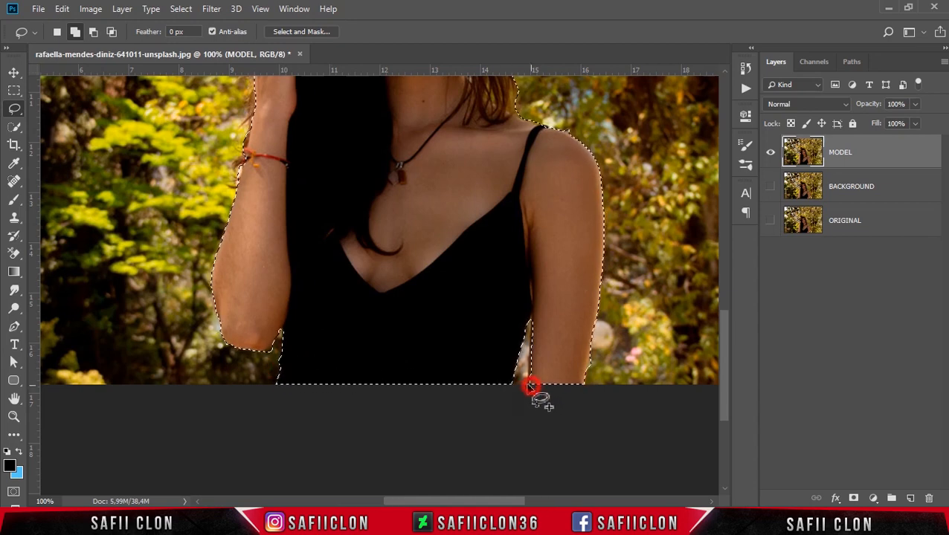
click(529, 386)
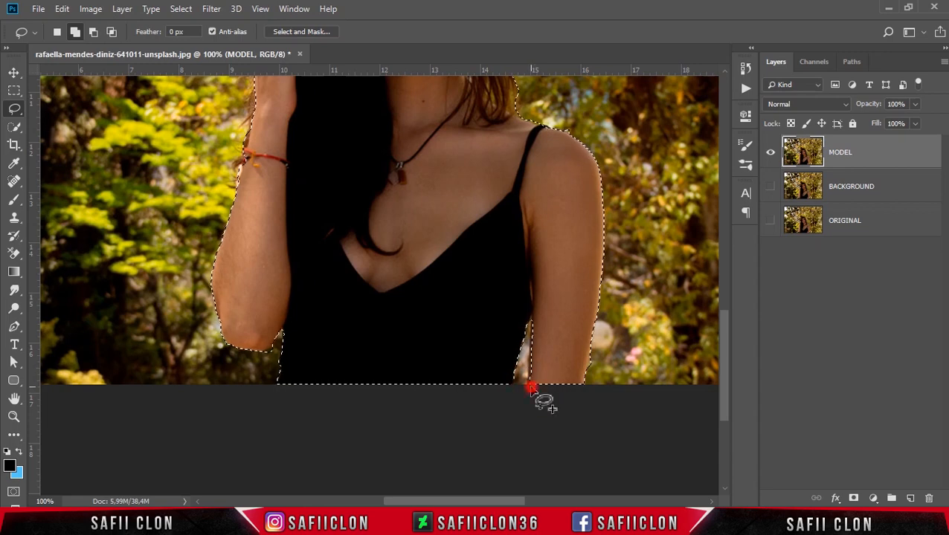
mouse_move(530, 386)
mouse_down()
mouse_move(532, 335)
mouse_move(539, 370)
mouse_up()
- Add the missing bracelet edge on the raised wrist to the selection with the Lasso
scroll(548, 312, up, 3)
scroll(434, 318, up, 3)
scroll(401, 320, down, 3)
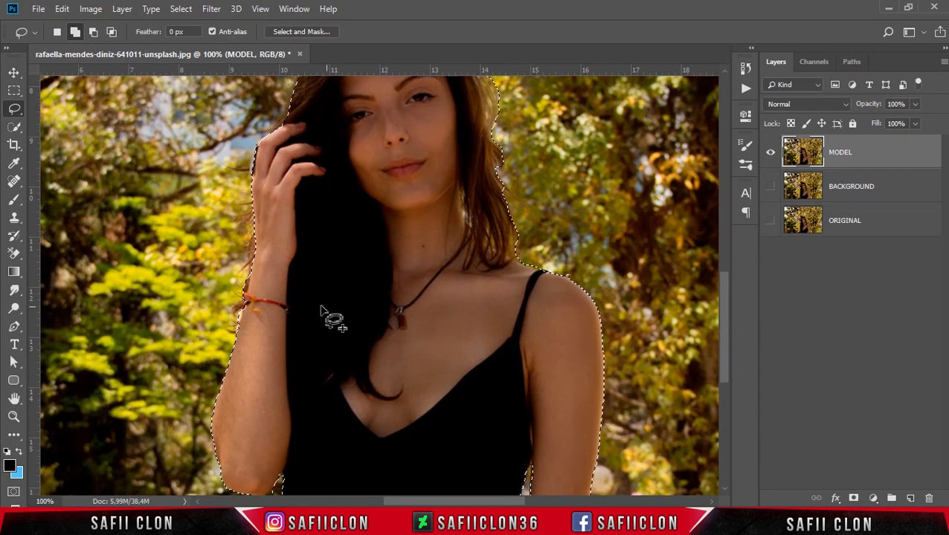
mouse_move(240, 310)
mouse_down()
mouse_move(250, 272)
mouse_move(248, 306)
mouse_up()
scroll(257, 252, up, 2)
- Add a layer mask to the MODEL layer from the selection of the woman
key(ctrl+minus)
key(ctrl+minus)
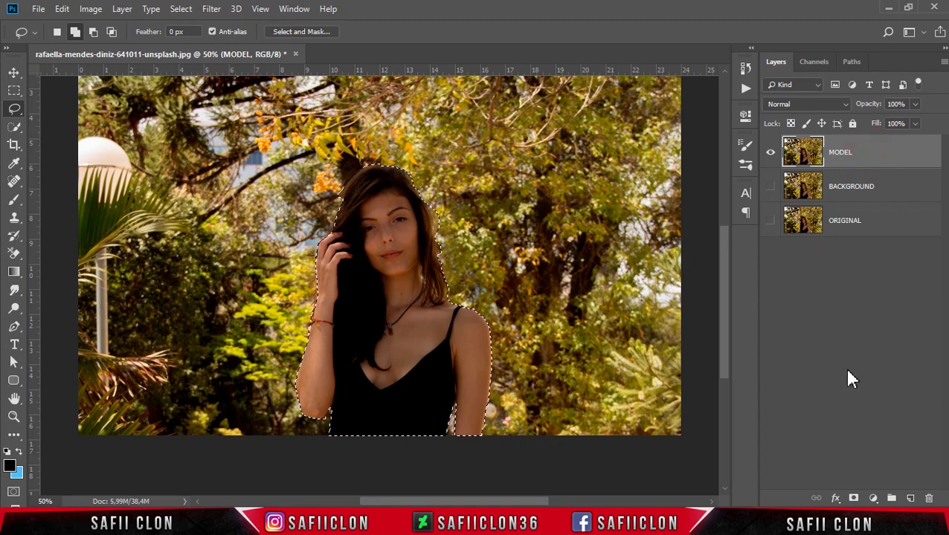
click(854, 498)
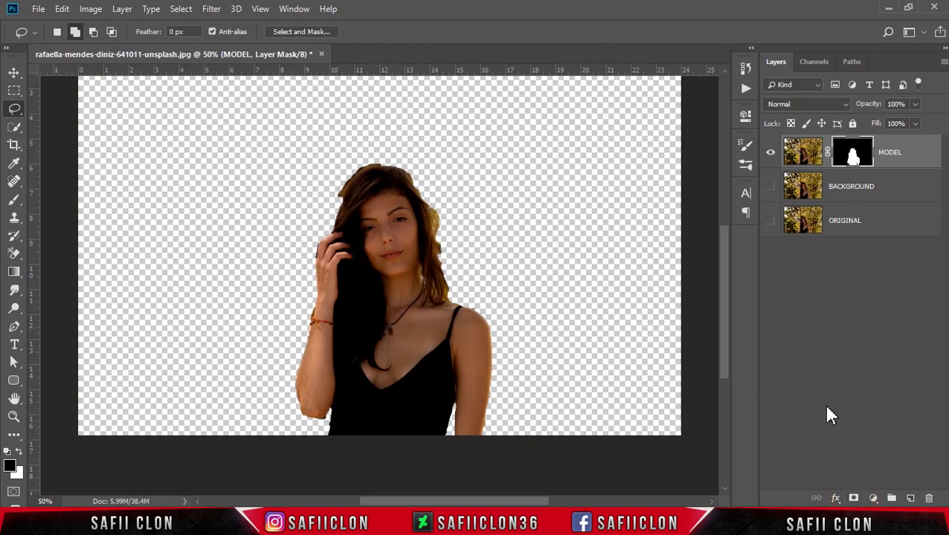
- Open the MODEL layer mask in Select and Mask and set the On Black view's opacity to 75%
right_click(852, 152)
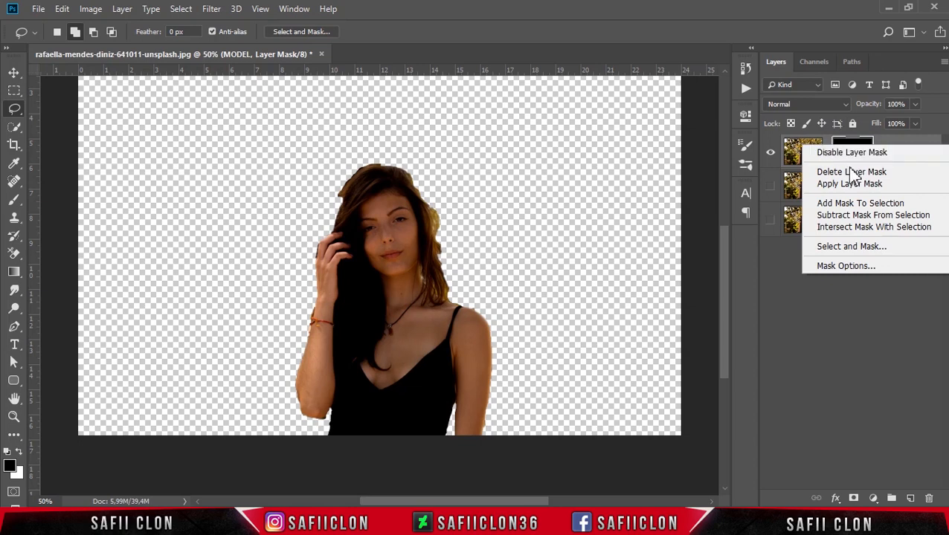
click(855, 248)
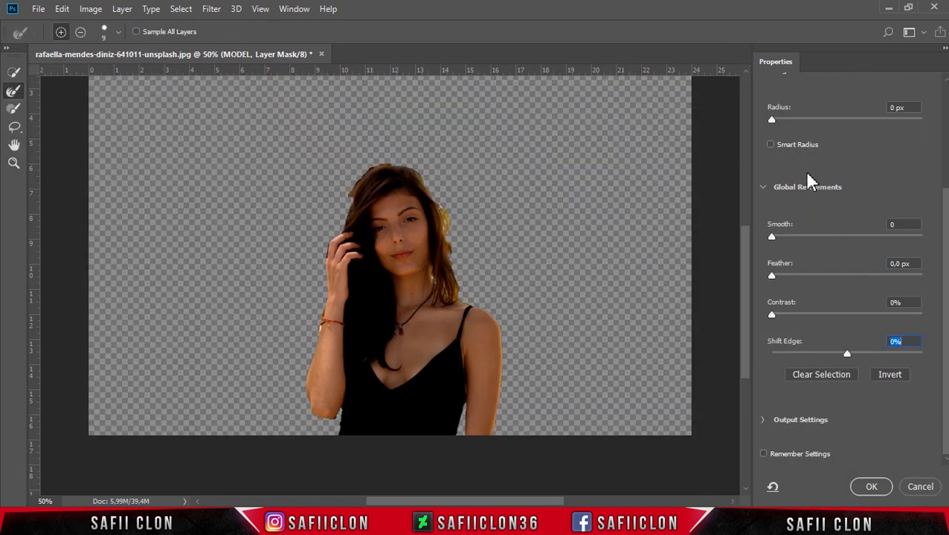
scroll(825, 182, up, 5)
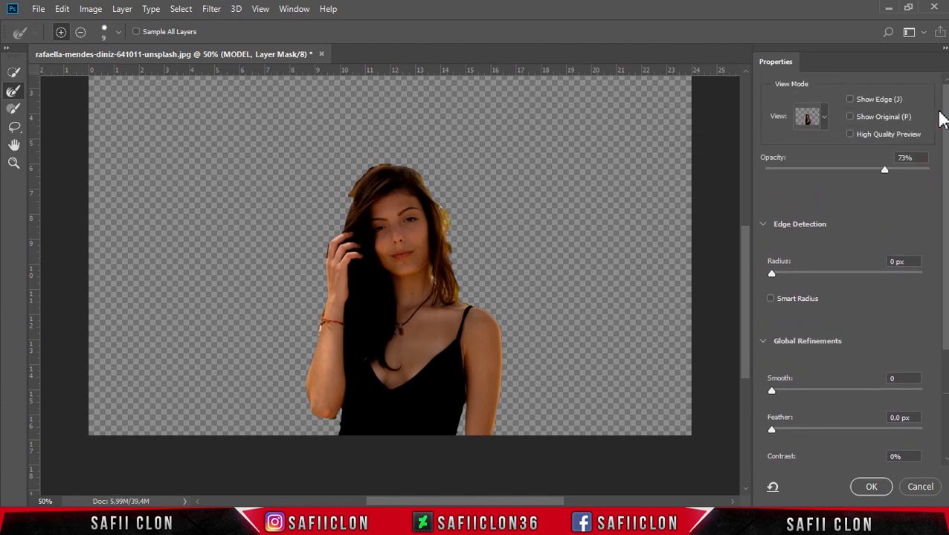
click(824, 120)
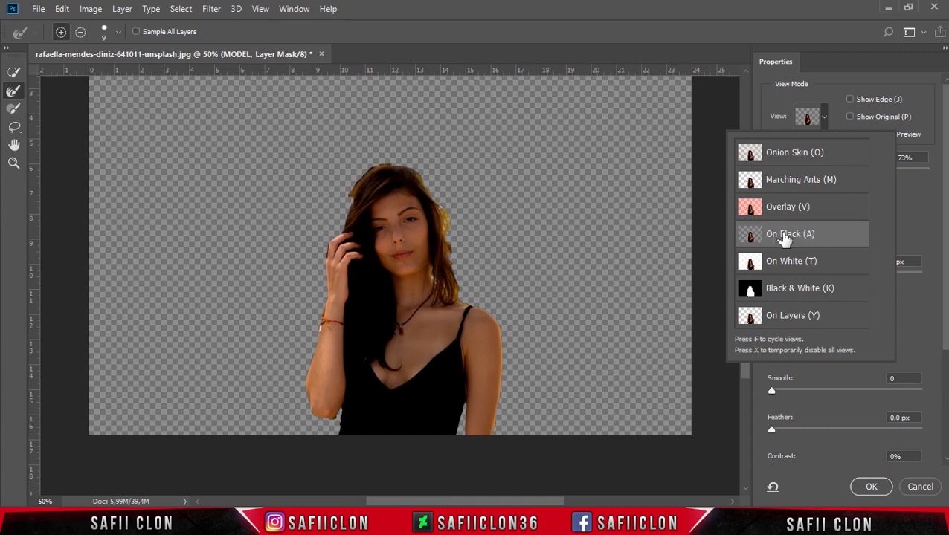
click(826, 118)
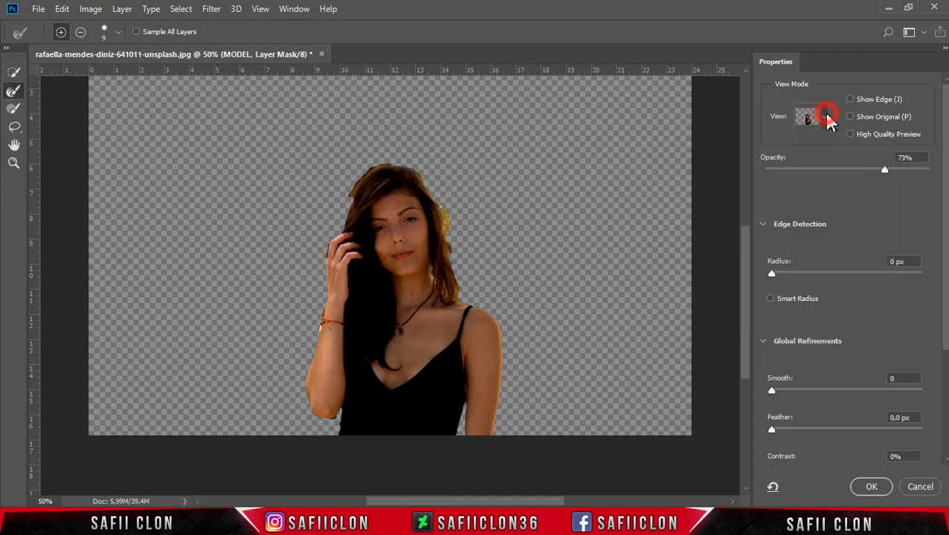
mouse_move(884, 171)
mouse_down()
mouse_move(784, 173)
mouse_move(886, 174)
mouse_up()
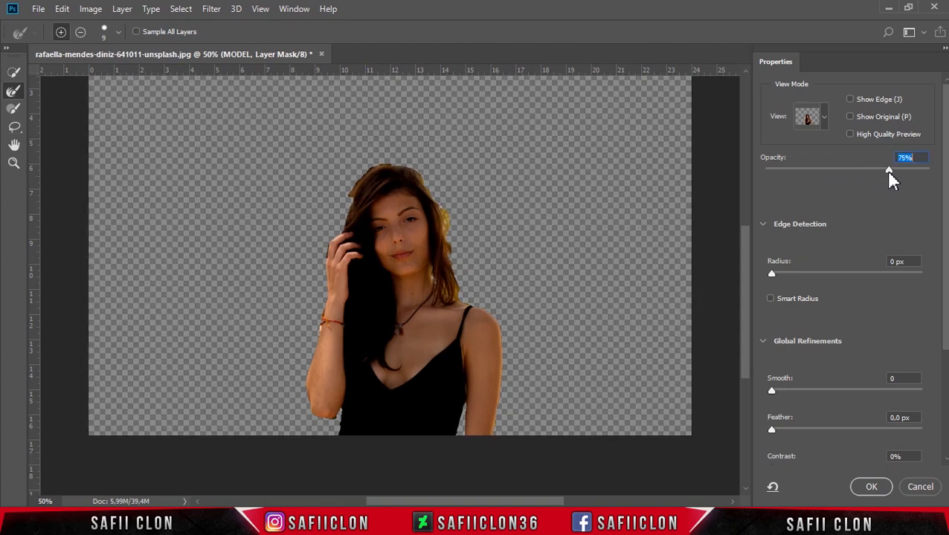
- Refine the hair edge just above the raised hand with the Refine Edge Brush in expand mode, its size set to 12 px
click(12, 92)
click(62, 33)
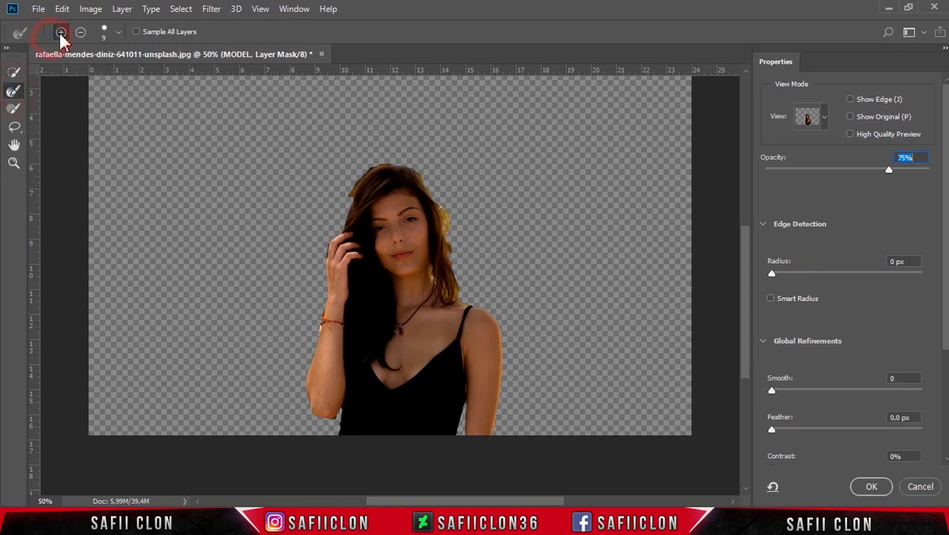
click(119, 33)
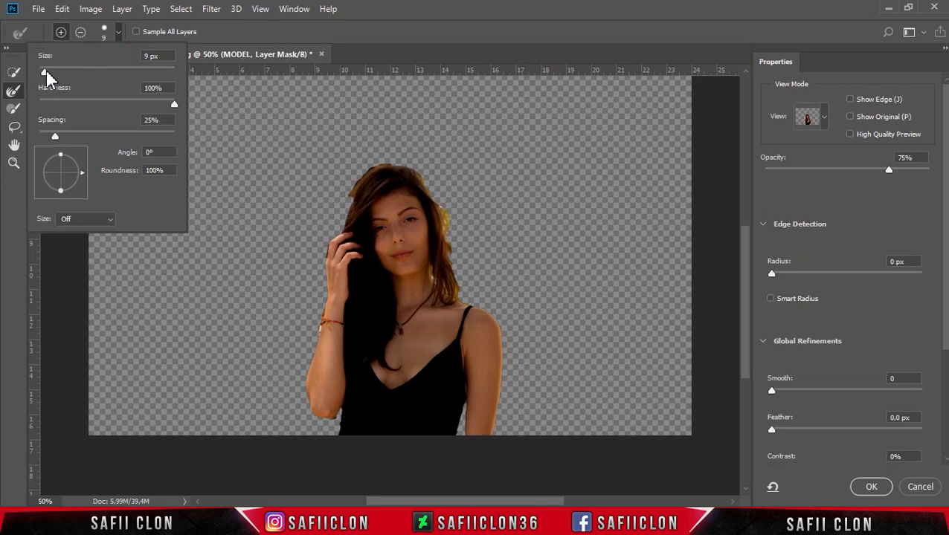
click(364, 32)
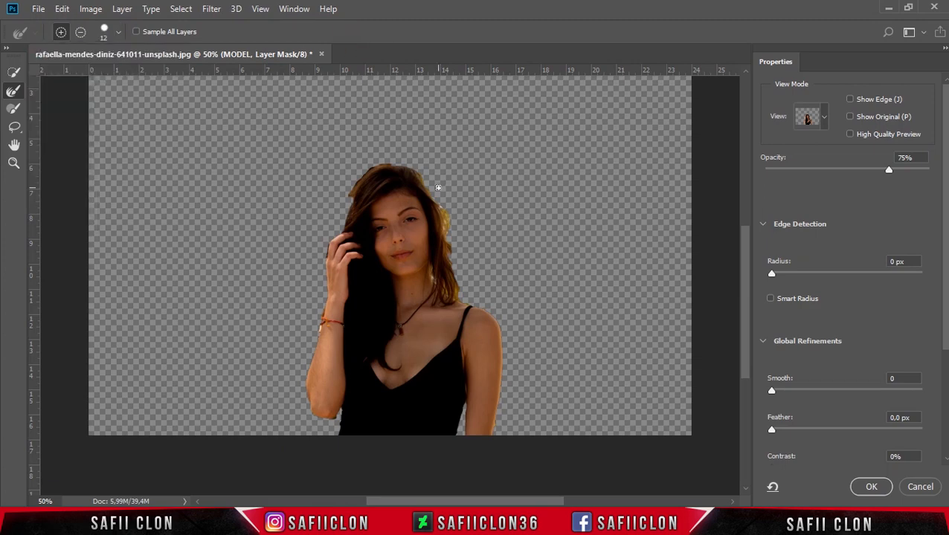
key(ctrl+plus)
key(ctrl+plus)
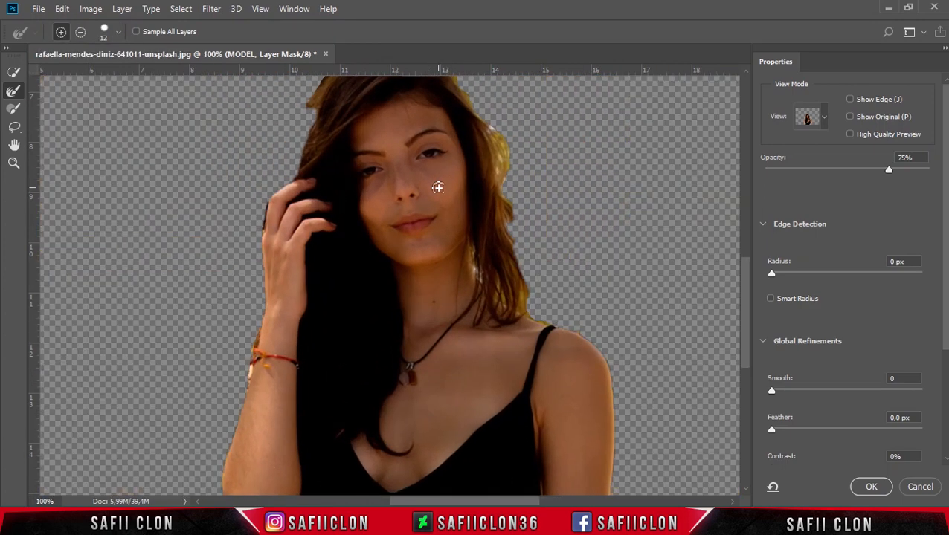
scroll(438, 188, up, 3)
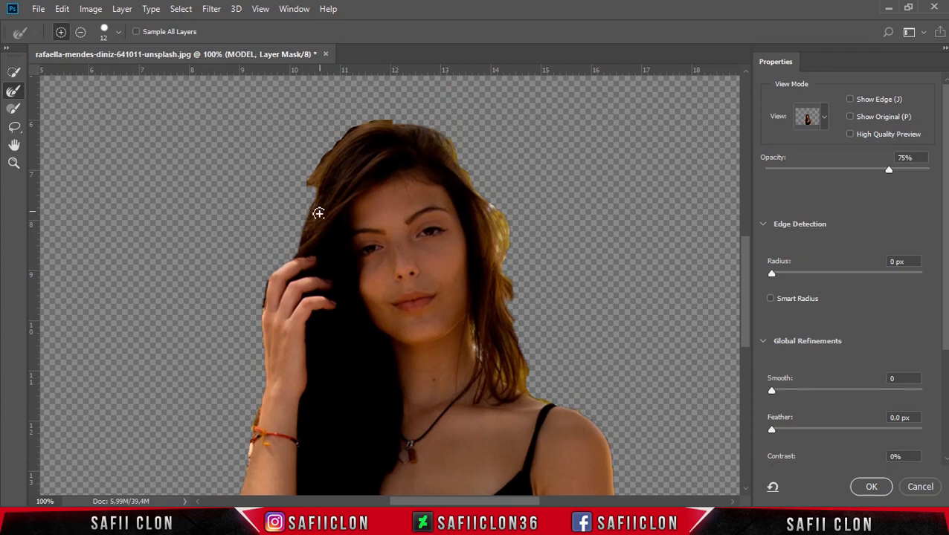
drag(299, 239, 310, 211)
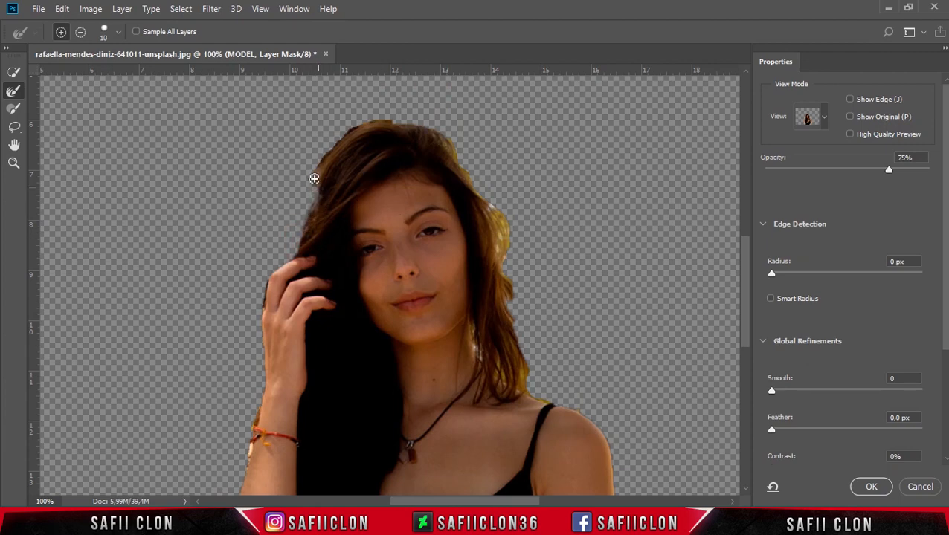
- Refine the hair edge over the crown and the strands beside the neck with the Refine Edge Brush at 10 px
mouse_move(322, 158)
mouse_down()
mouse_move(320, 166)
mouse_move(376, 123)
mouse_up()
drag(398, 122, 447, 143)
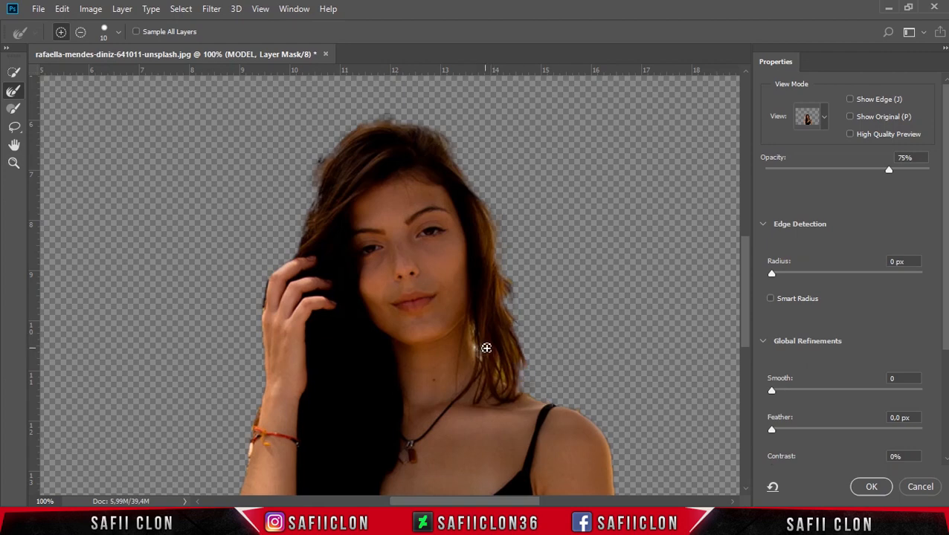
drag(478, 356, 474, 373)
- Refine the edges beneath the raised elbow and along the lowered arm's outer side near the photo's bottom, with the brush at 9 px
scroll(257, 369, down, 3)
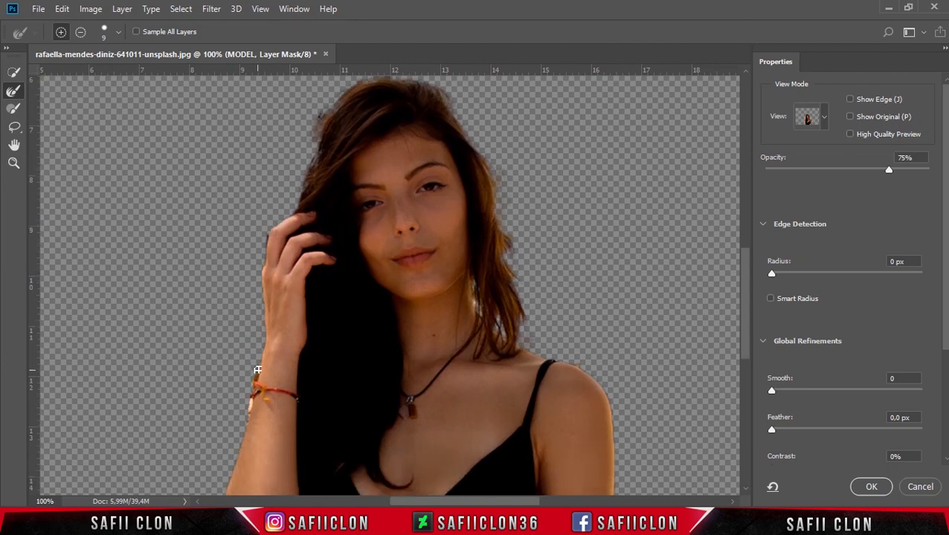
scroll(272, 357, up, 6)
key(])
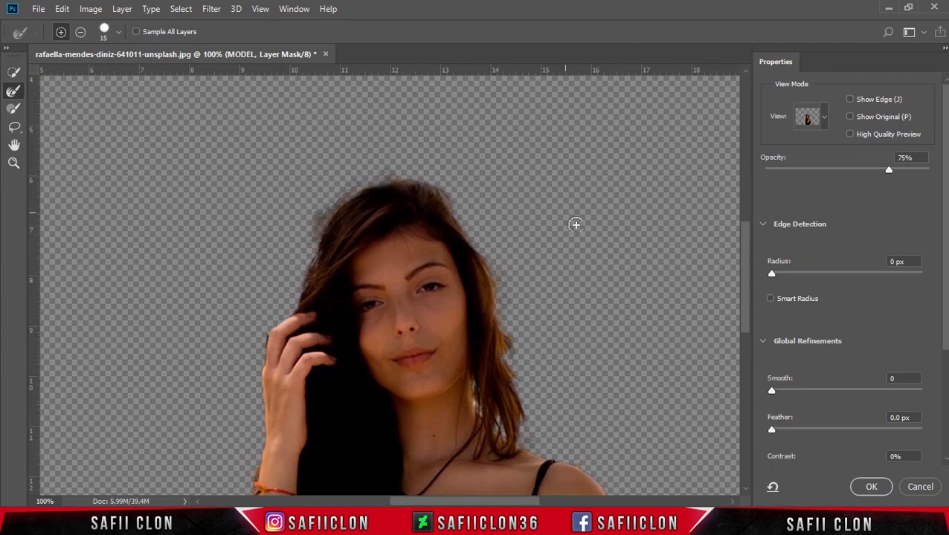
scroll(616, 268, down, 15)
key([)
drag(278, 373, 288, 389)
drag(603, 377, 599, 389)
scroll(760, 310, down, 5)
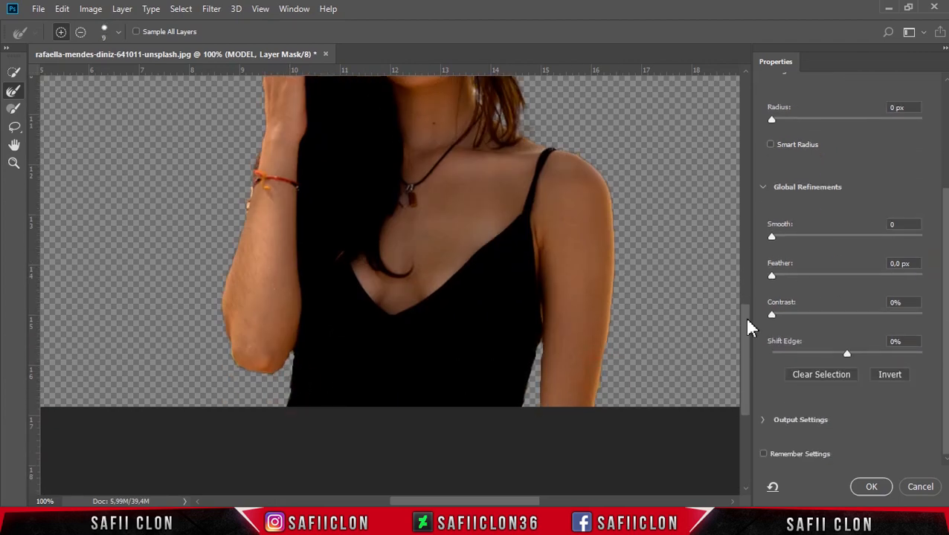
- Set Feather to 1.1 px, Contrast to 8% and Shift Edge to -21%, and apply the refinement to the mask
scroll(746, 328, up, 3)
drag(775, 279, 780, 278)
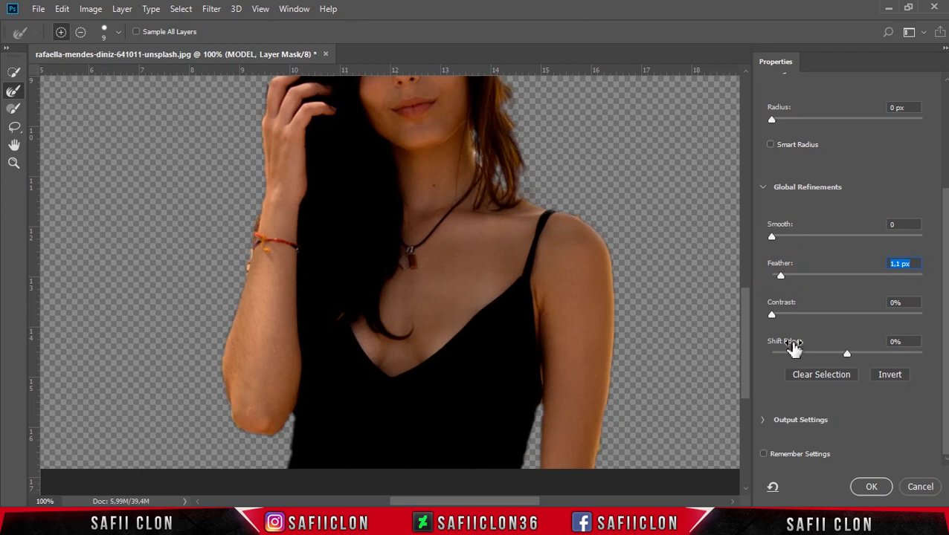
drag(772, 315, 783, 315)
drag(846, 354, 837, 354)
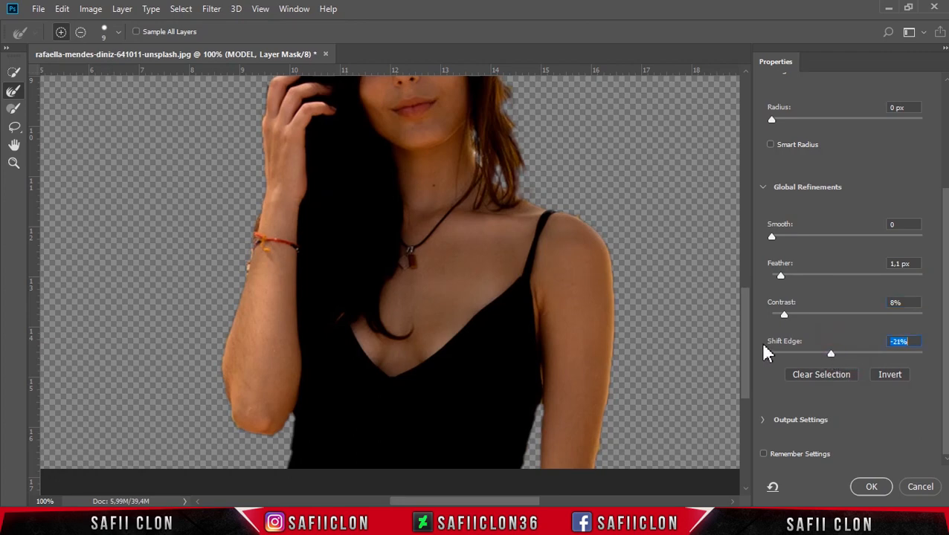
drag(745, 333, 736, 290)
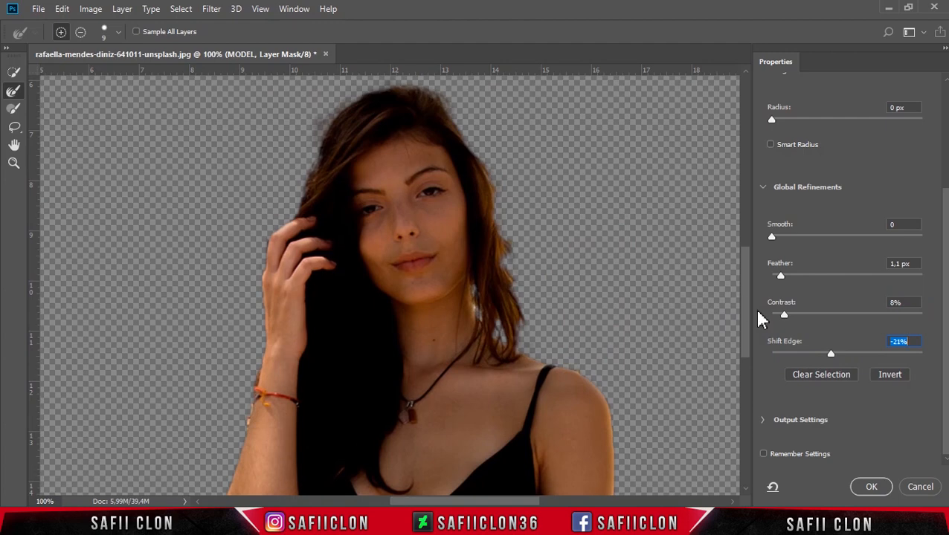
click(872, 488)
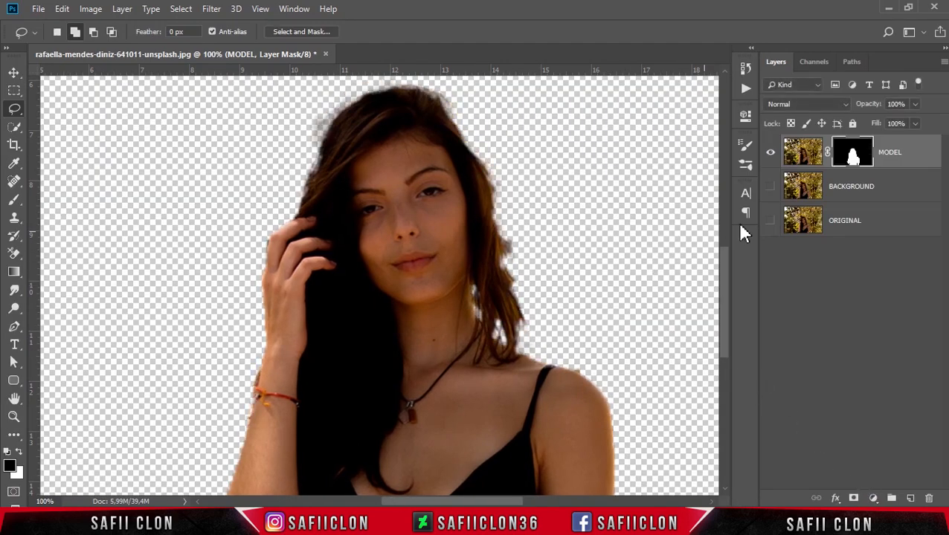
- Show the BACKGROUND layer beneath the cut-out woman
click(770, 186)
key(ctrl+minus)
key(ctrl+minus)
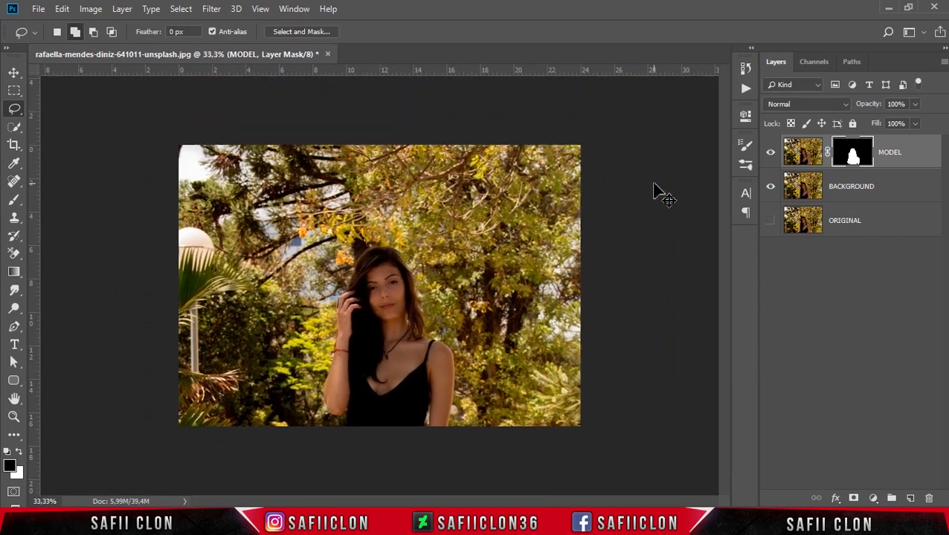
key(ctrl+plus)
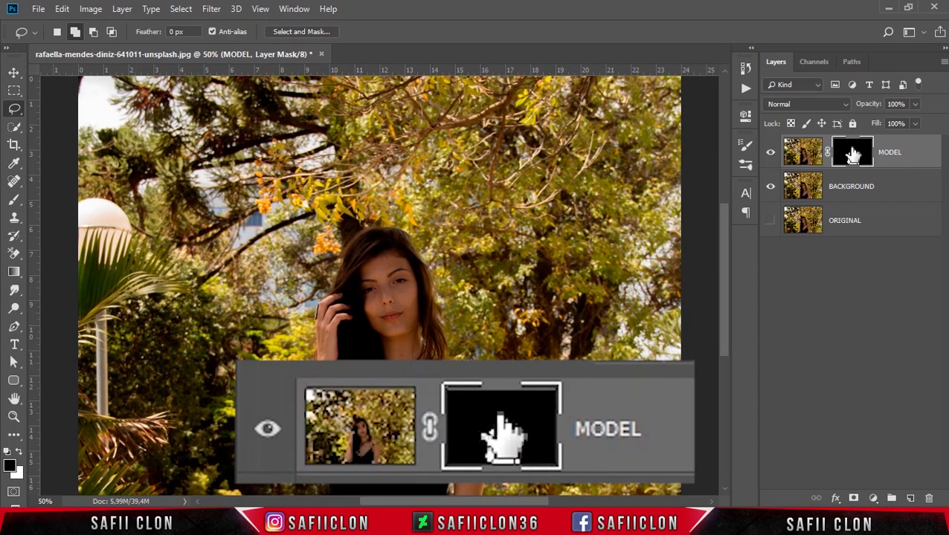
- Load the MODEL layer mask as a selection and make the BACKGROUND layer active
ctrl+click(853, 153)
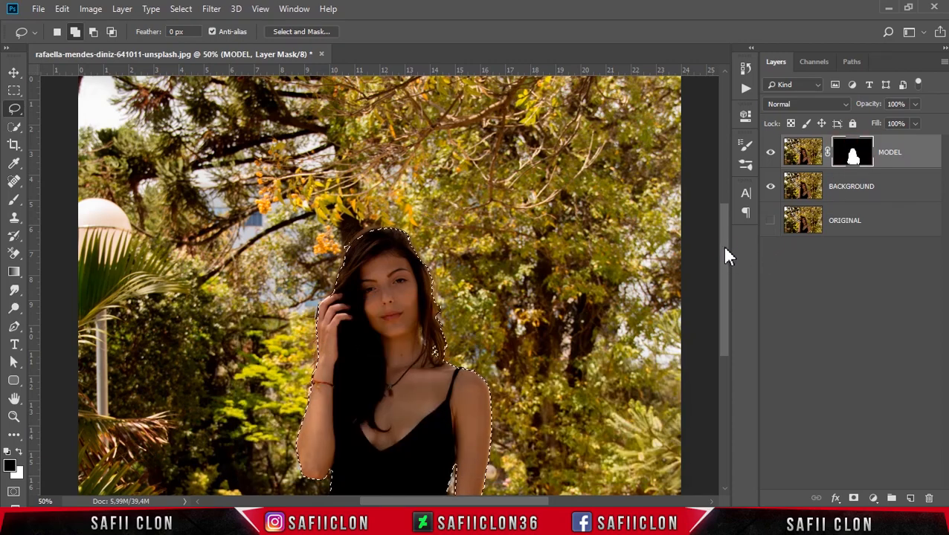
drag(722, 245, 723, 254)
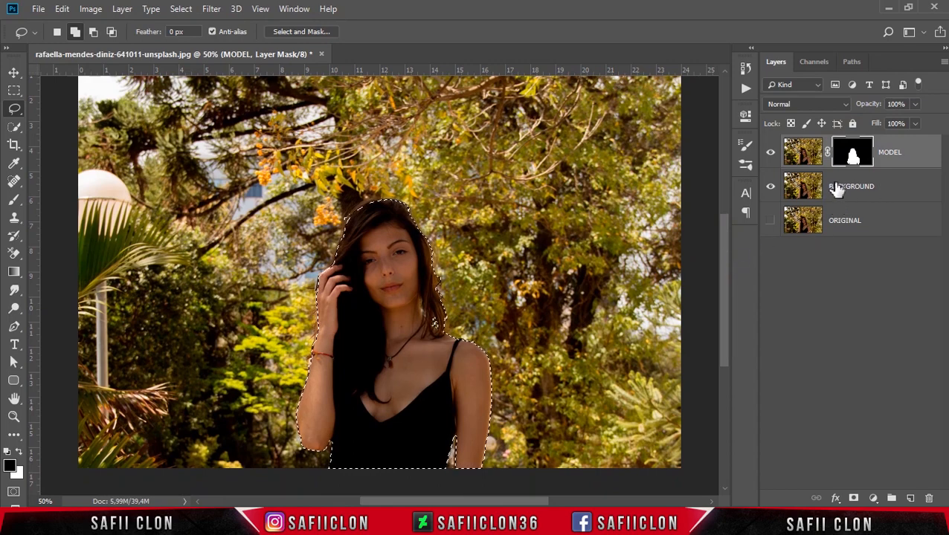
click(881, 190)
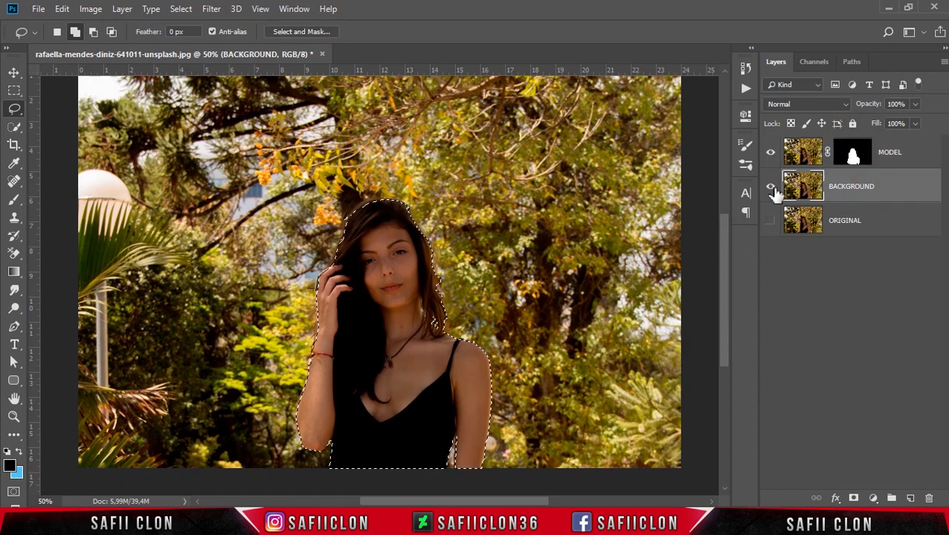
- Expand the selection around the woman by 7 pixels
click(182, 11)
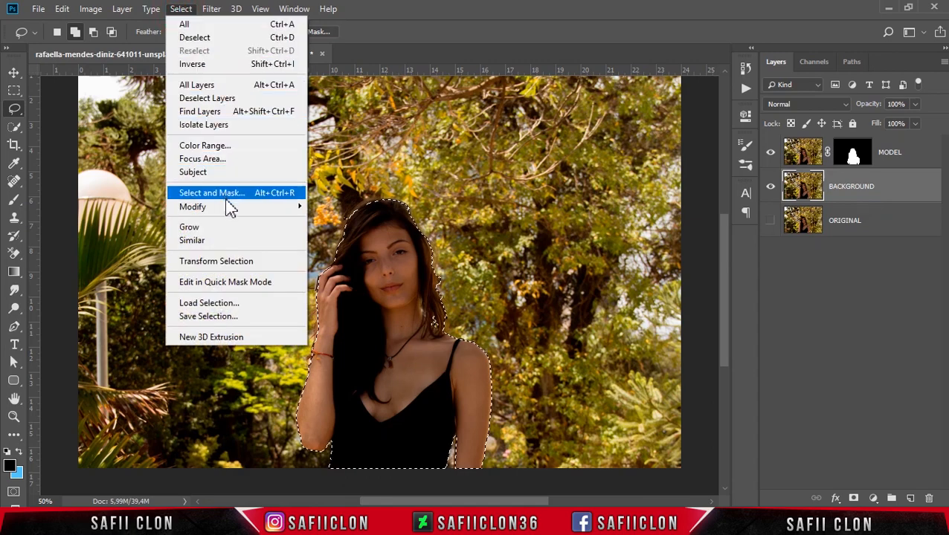
mouse_move(241, 209)
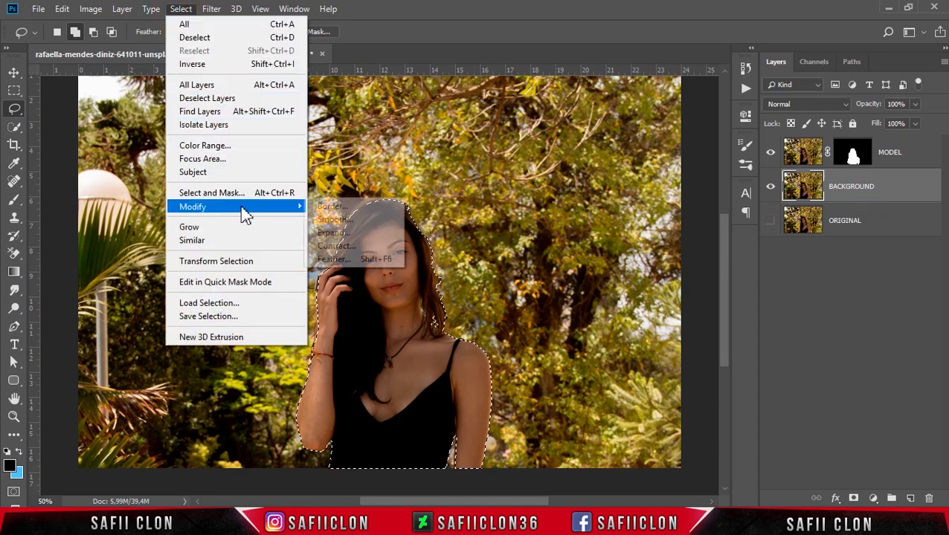
click(332, 232)
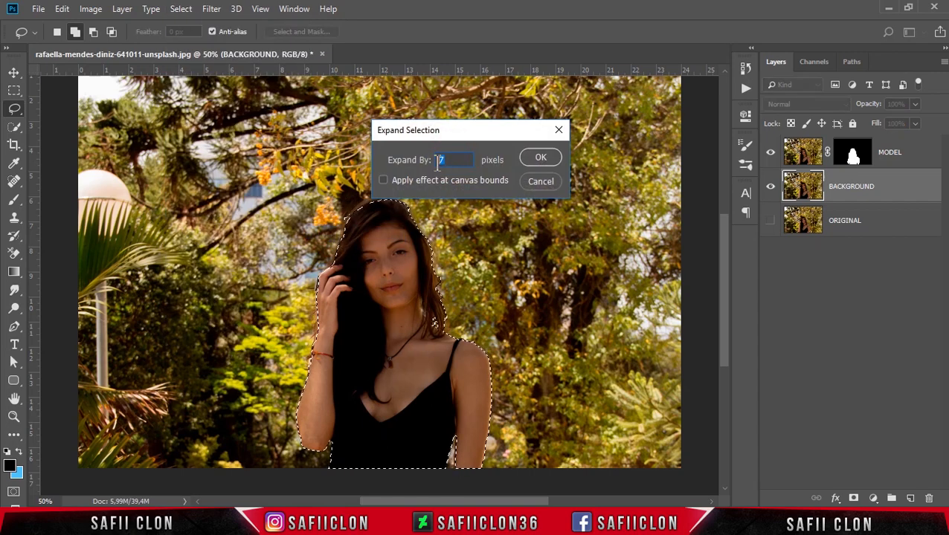
click(541, 159)
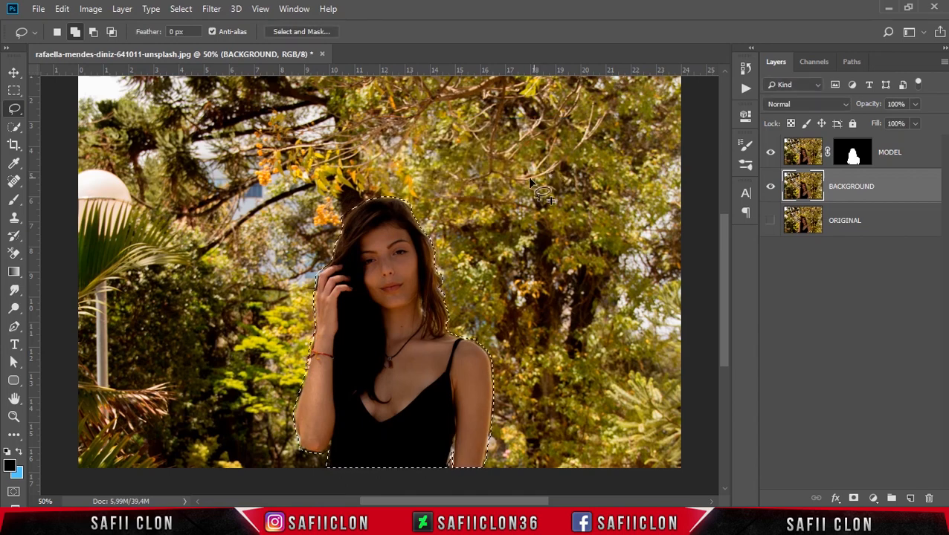
- Fill the selected woman on the BACKGROUND layer with Content-Aware contents, using Color Adaptation, Normal mode and 100% opacity
click(865, 191)
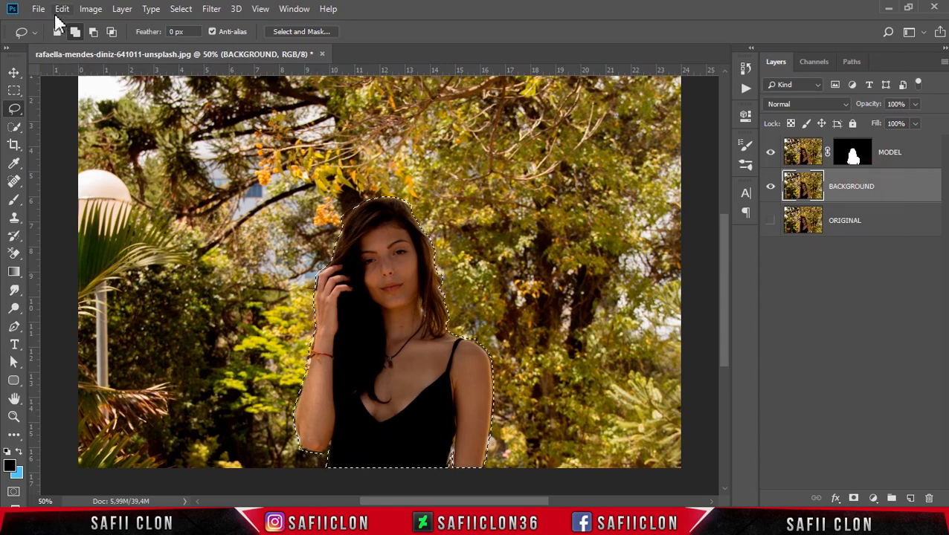
click(62, 9)
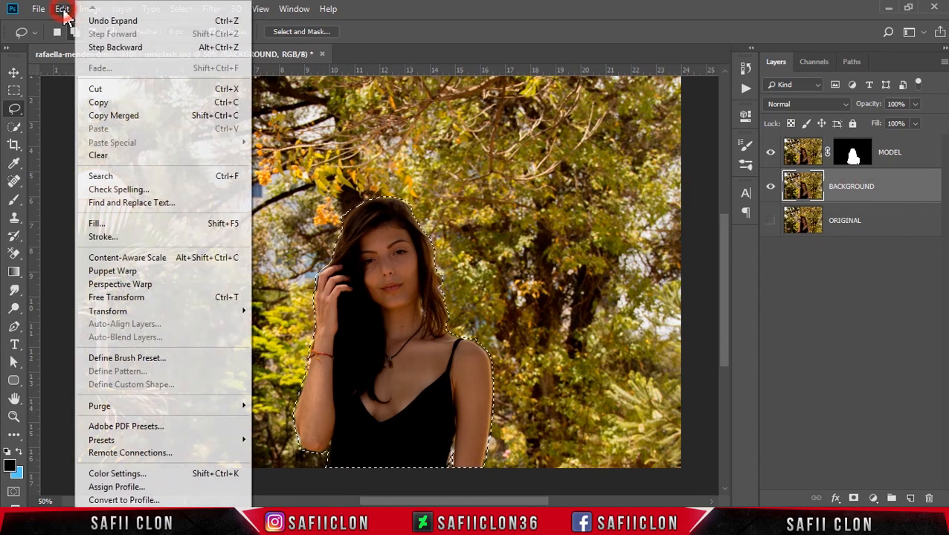
click(158, 226)
click(481, 123)
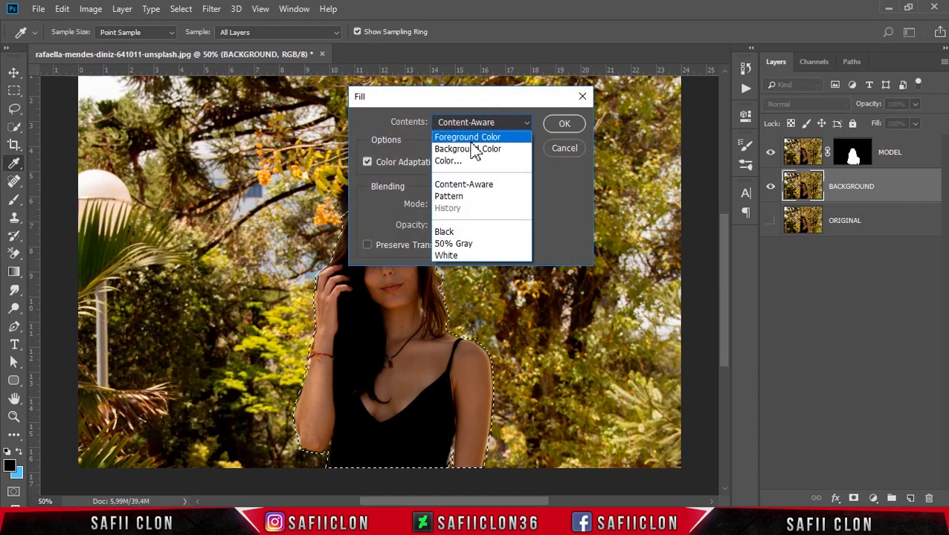
click(467, 185)
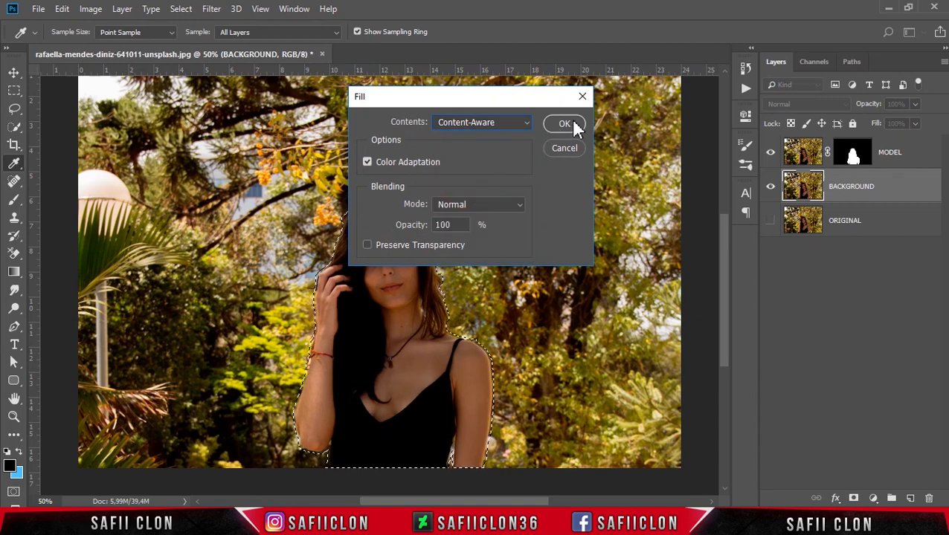
click(564, 122)
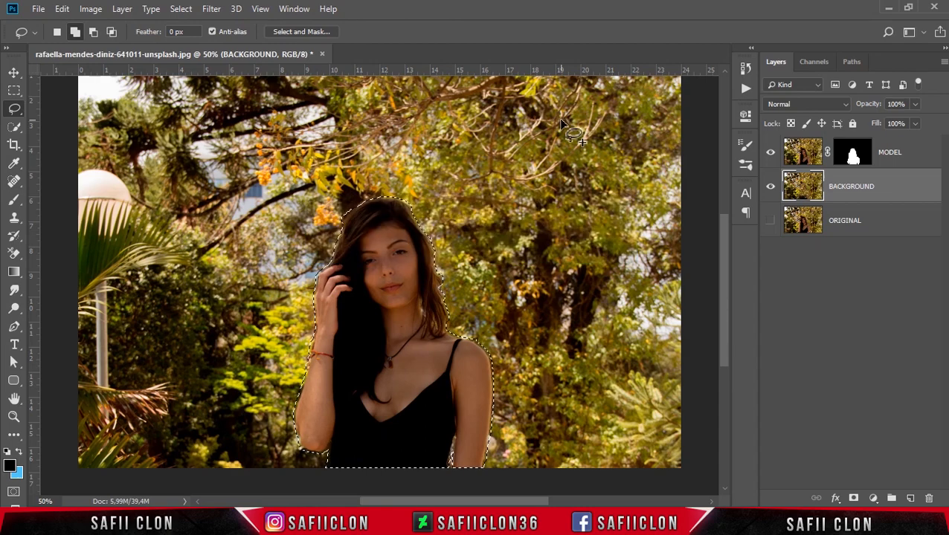
- Check the filled background by hiding and showing the MODEL layer, and deselect the woman's outline
click(770, 152)
click(771, 154)
click(771, 154)
click(771, 154)
key(ctrl+plus)
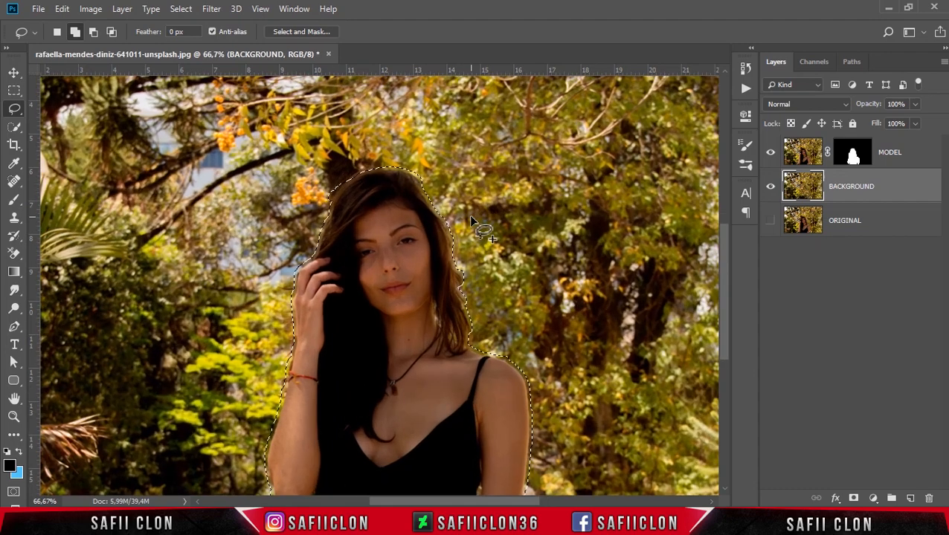
key(ctrl+d)
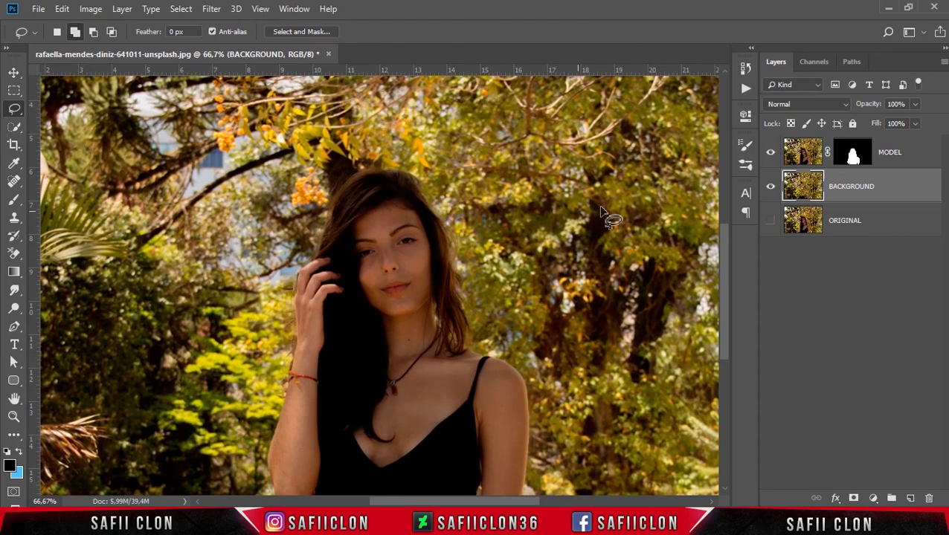
click(771, 154)
click(771, 153)
key(ctrl+minus)
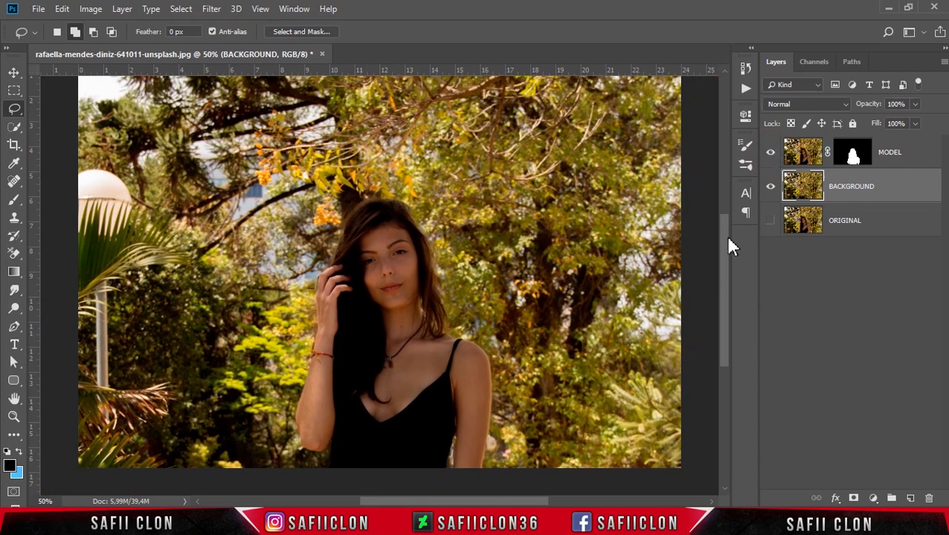
drag(727, 292, 726, 272)
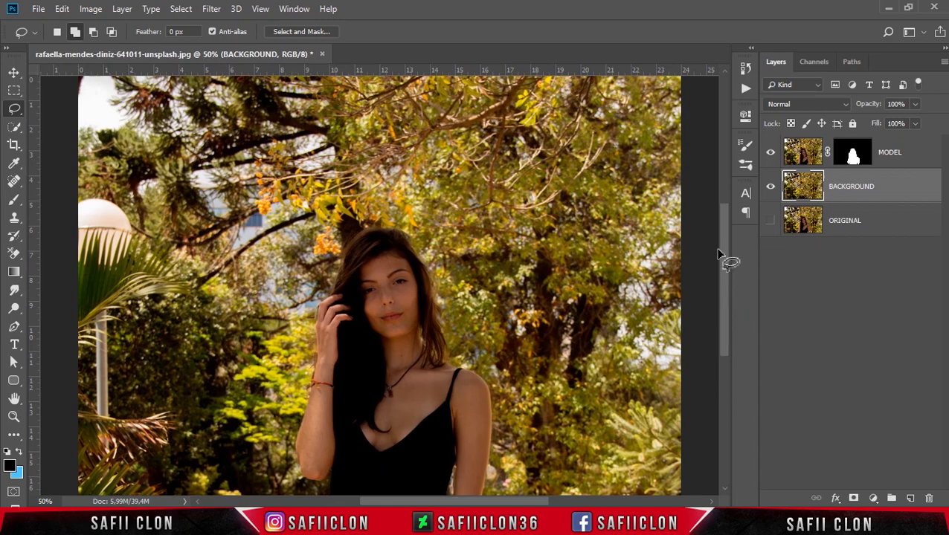
- Make the BACKGROUND layer the active layer with the whole photo in view
click(914, 148)
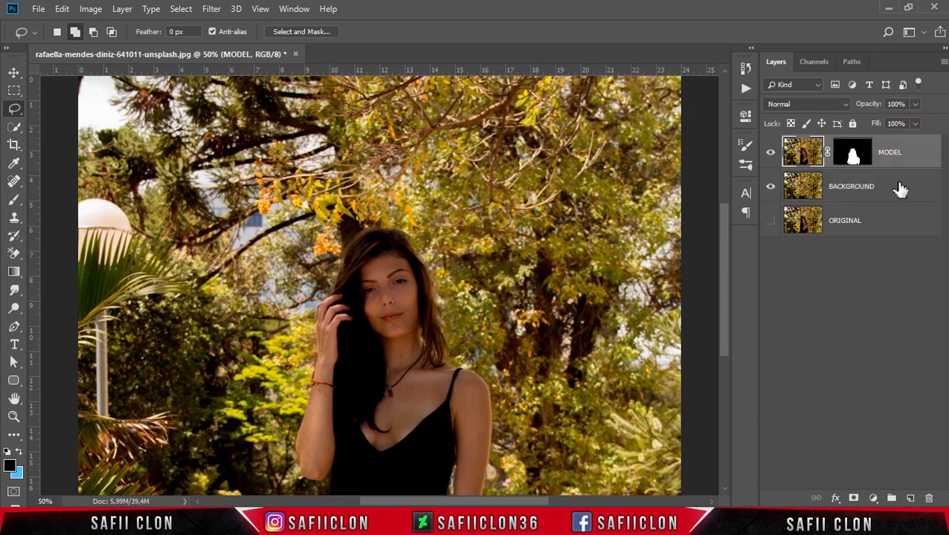
key(ctrl+minus)
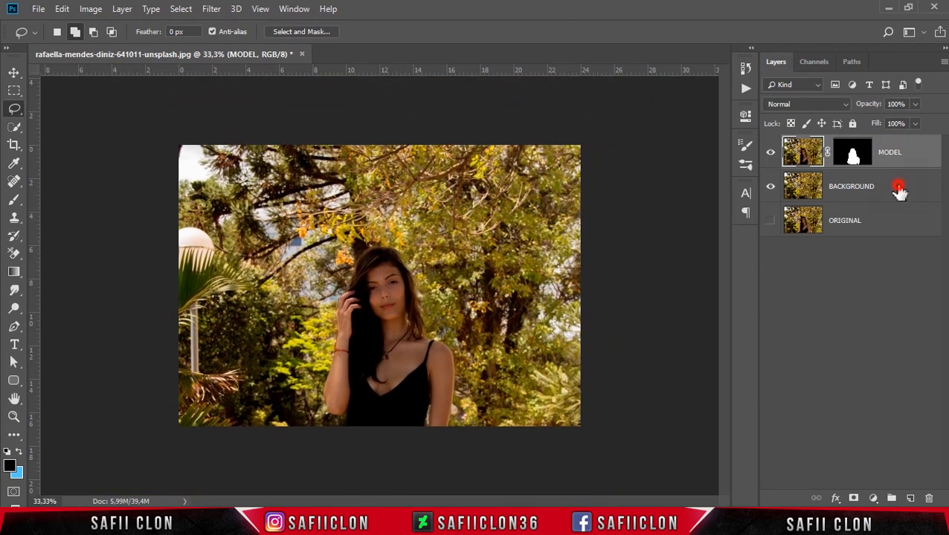
click(899, 190)
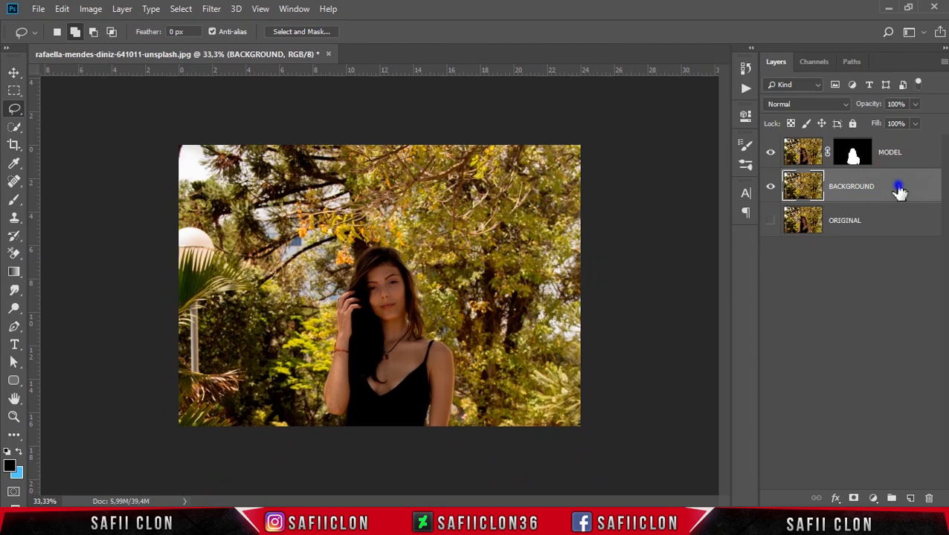
- Convert the BACKGROUND layer to a smart object and start an Iris Blur on it
right_click(899, 190)
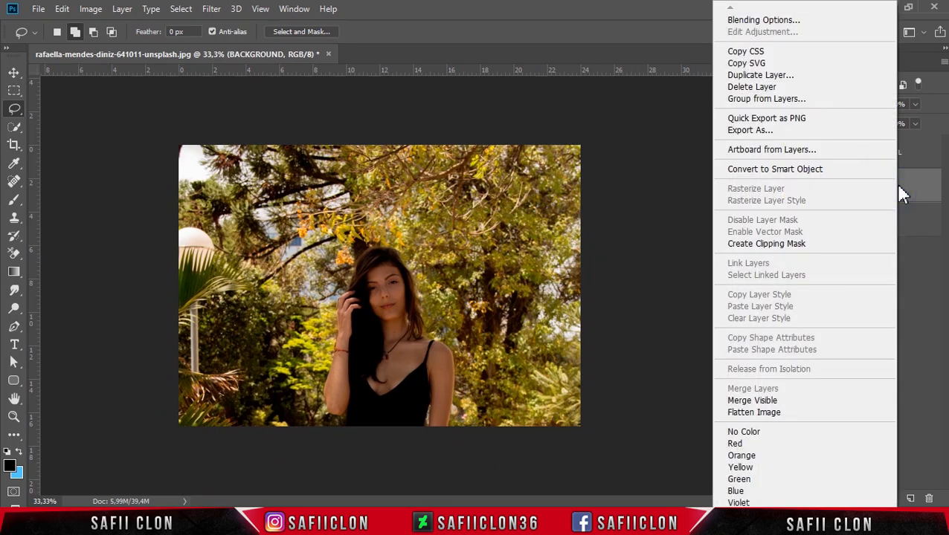
click(773, 171)
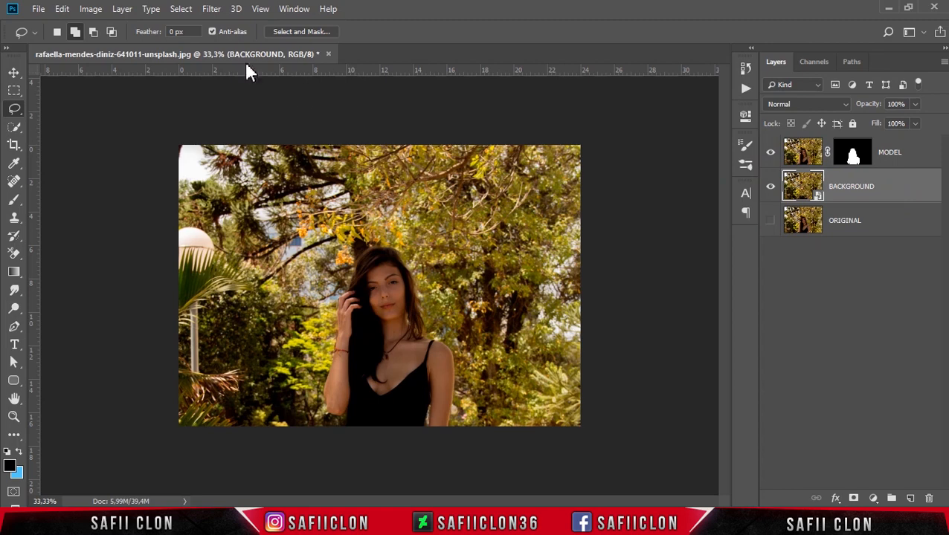
click(211, 10)
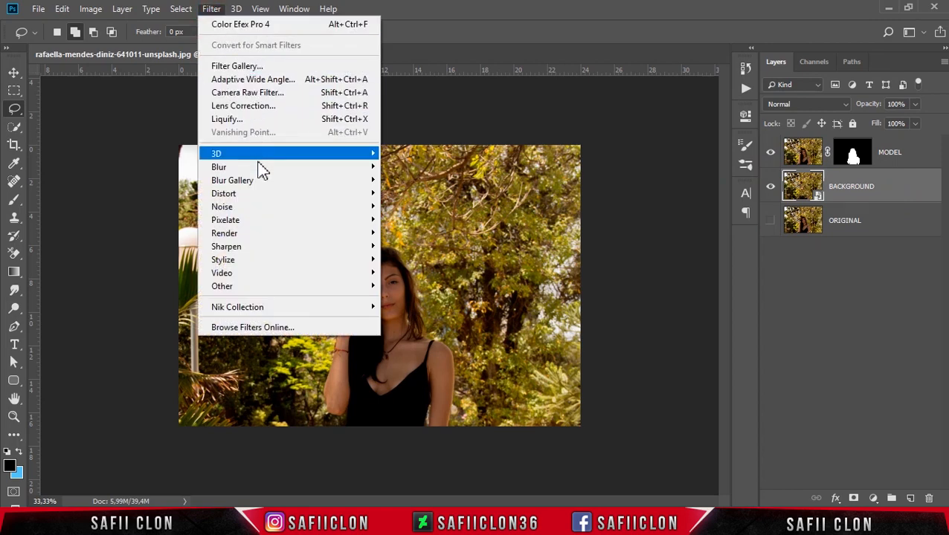
mouse_move(277, 186)
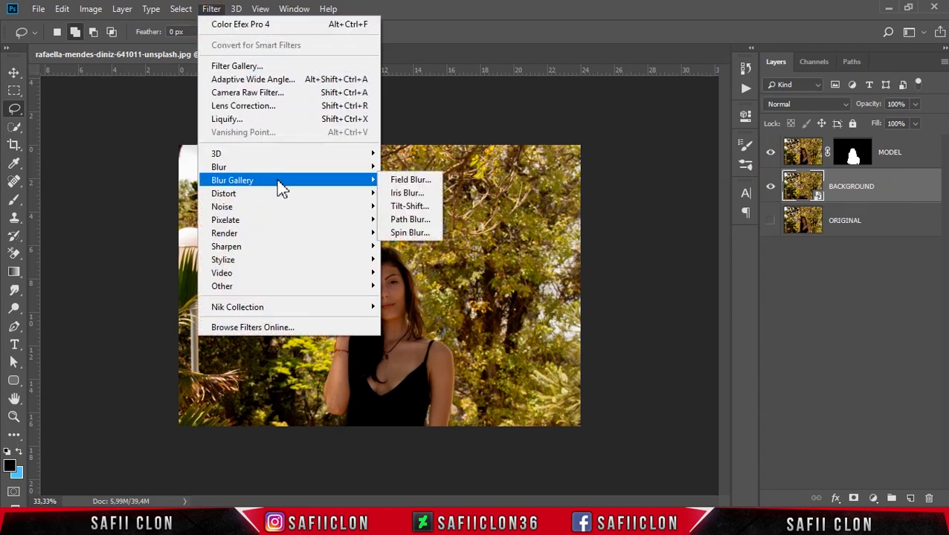
click(407, 194)
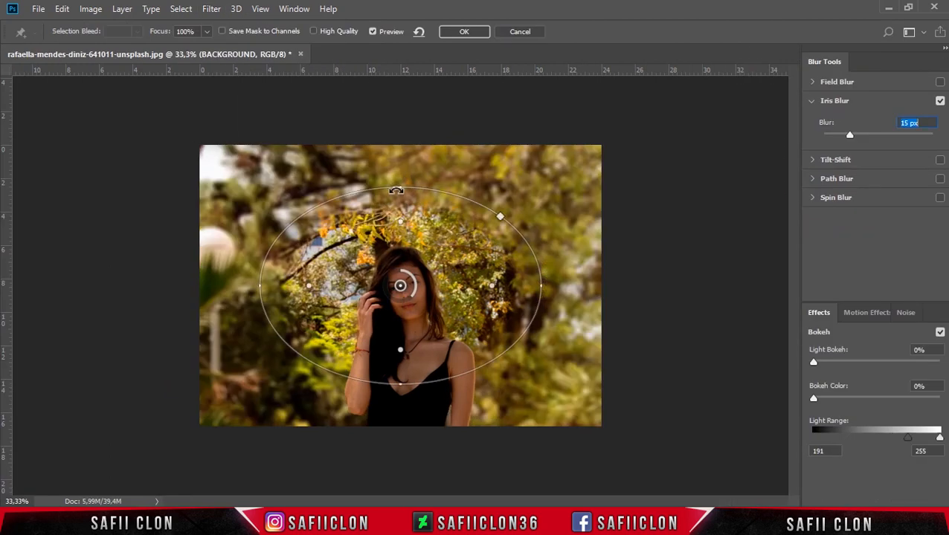
- Shrink the Iris Blur ellipse to a roughly circular area and centre it on the woman's torso
drag(402, 288, 405, 328)
drag(545, 327, 470, 327)
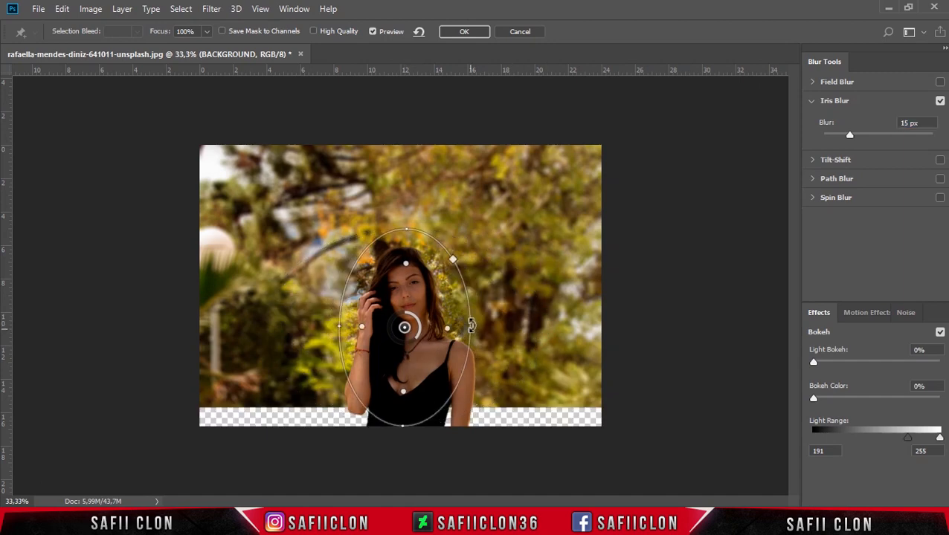
drag(407, 231, 407, 266)
drag(404, 334, 412, 395)
- Set the iris blur to 18 px, with 64% Light Bokeh and a Light Range of 161 to 162
key(ctrl+plus)
scroll(572, 193, down, 2)
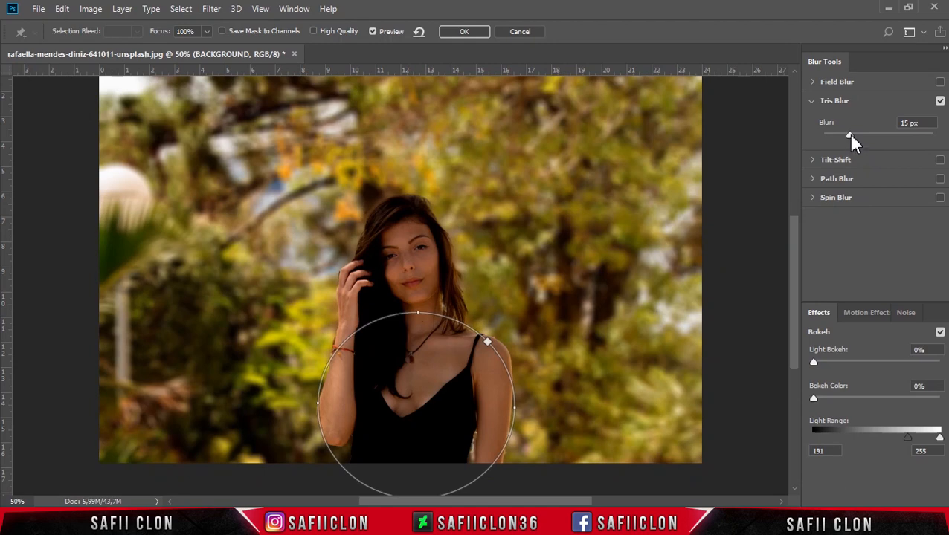
drag(849, 136, 852, 135)
drag(792, 276, 790, 269)
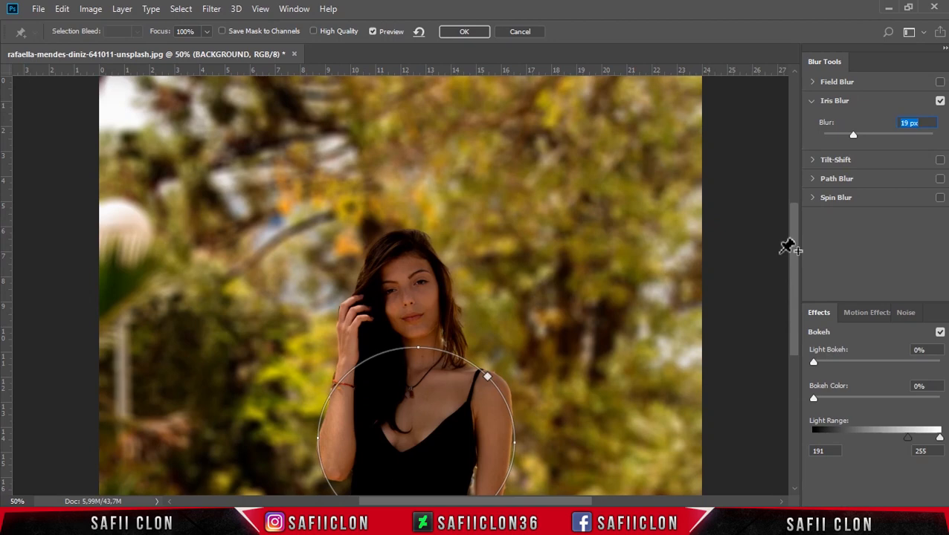
drag(851, 134, 847, 130)
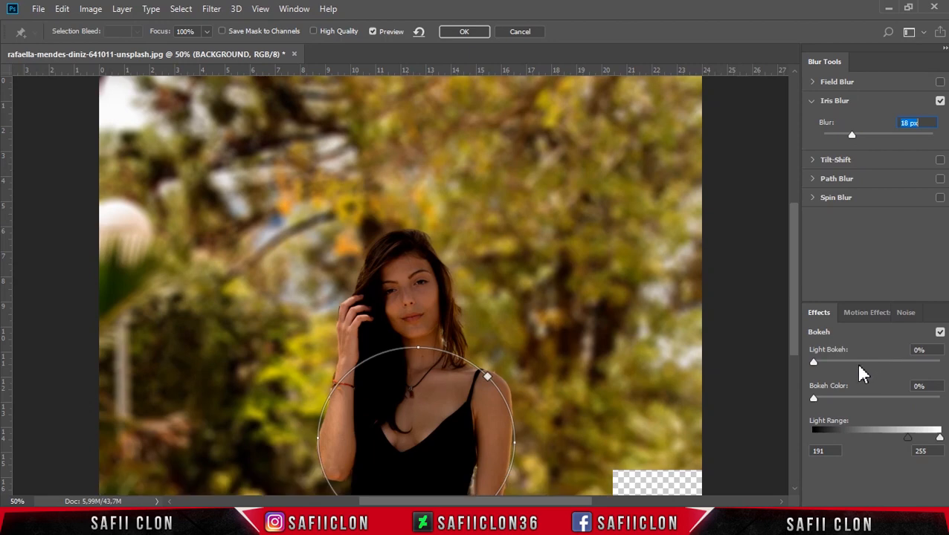
drag(815, 363, 894, 360)
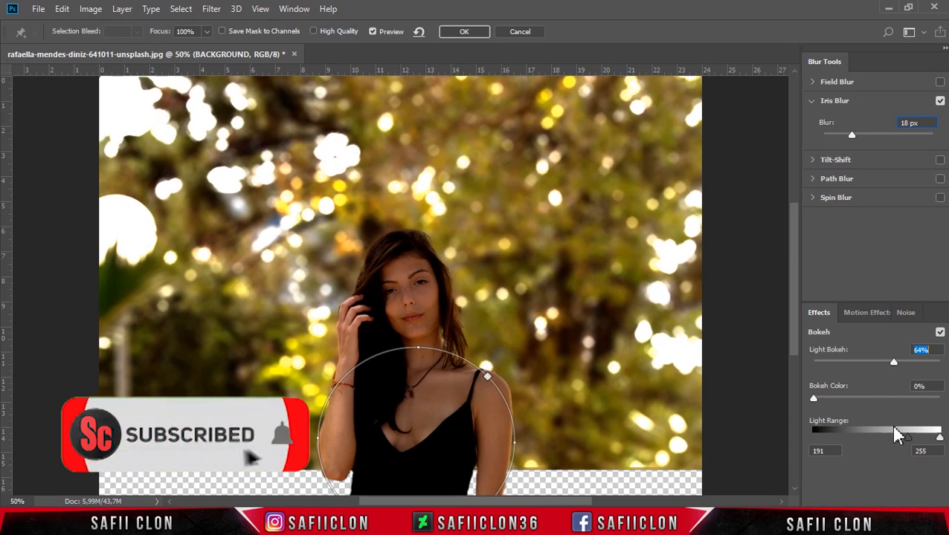
mouse_move(908, 439)
mouse_down()
mouse_move(890, 439)
mouse_move(940, 438)
mouse_move(894, 439)
mouse_up()
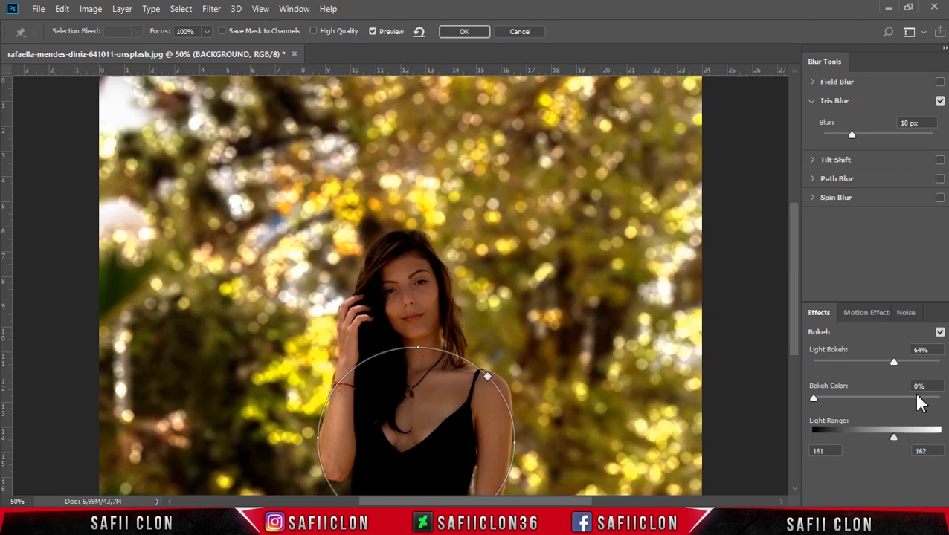
- Set the iris blur to 19 px and apply the filter to the BACKGROUND layer
key(ctrl+minus)
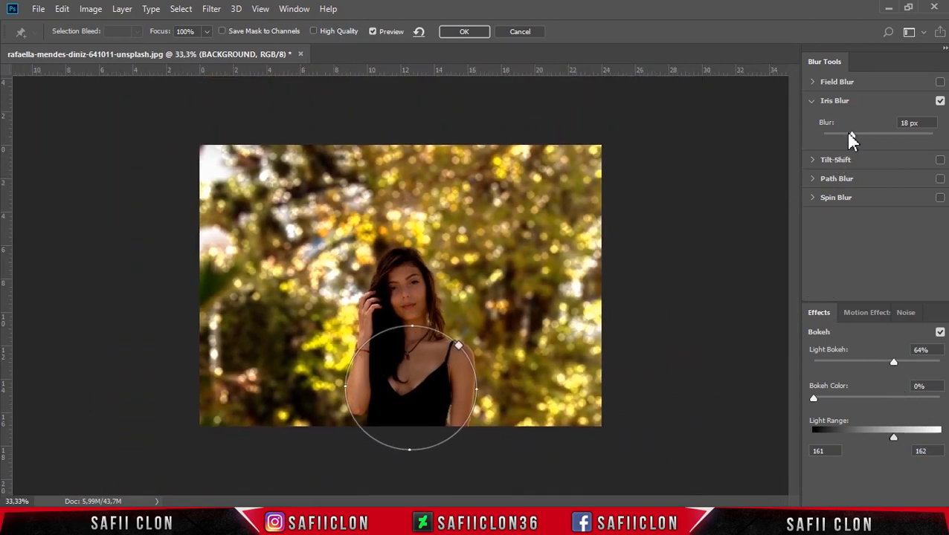
drag(852, 140, 854, 138)
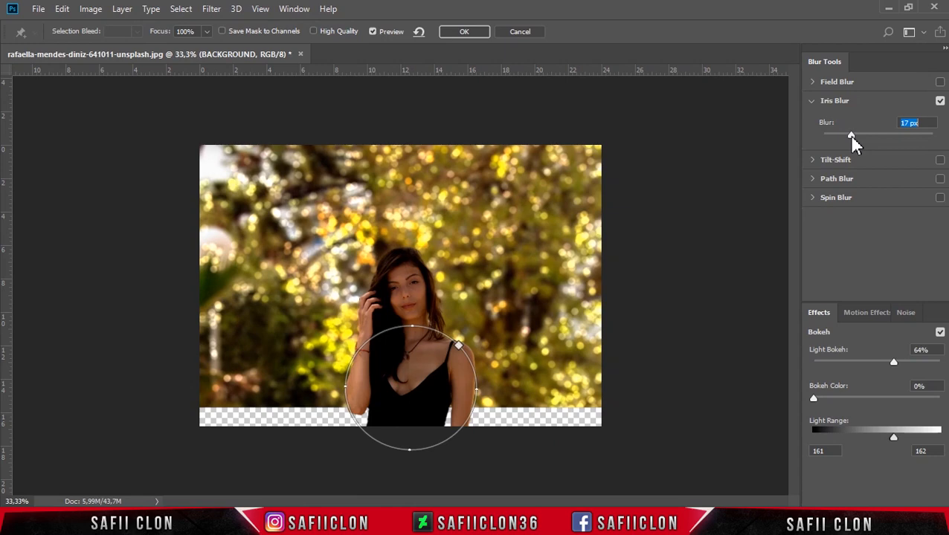
drag(851, 137, 854, 137)
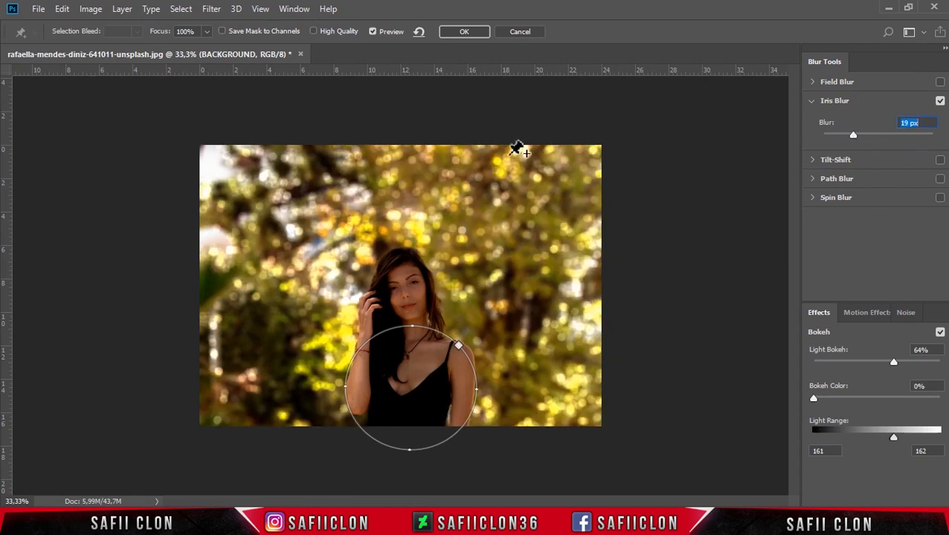
click(465, 33)
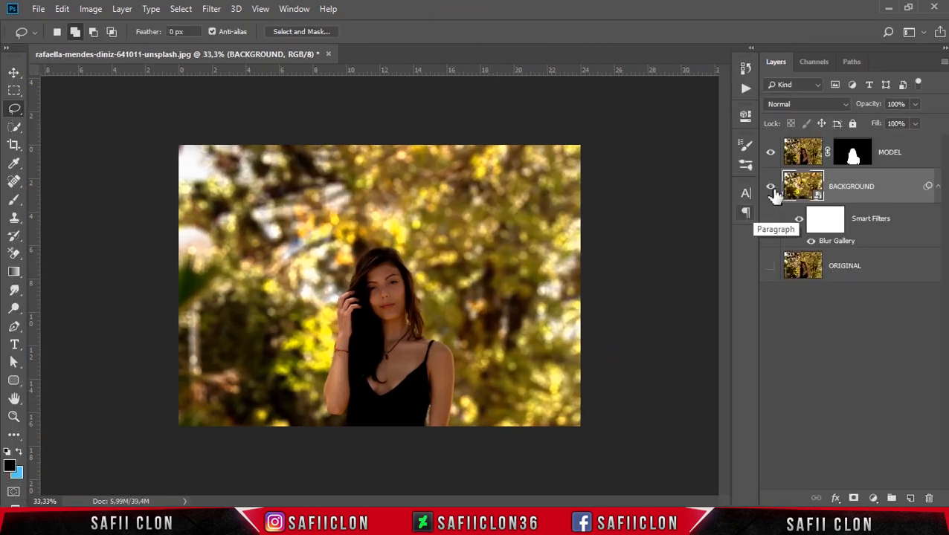
- Stamp all visible layers into a new layer above MODEL and name it CAMERA RAW
click(905, 153)
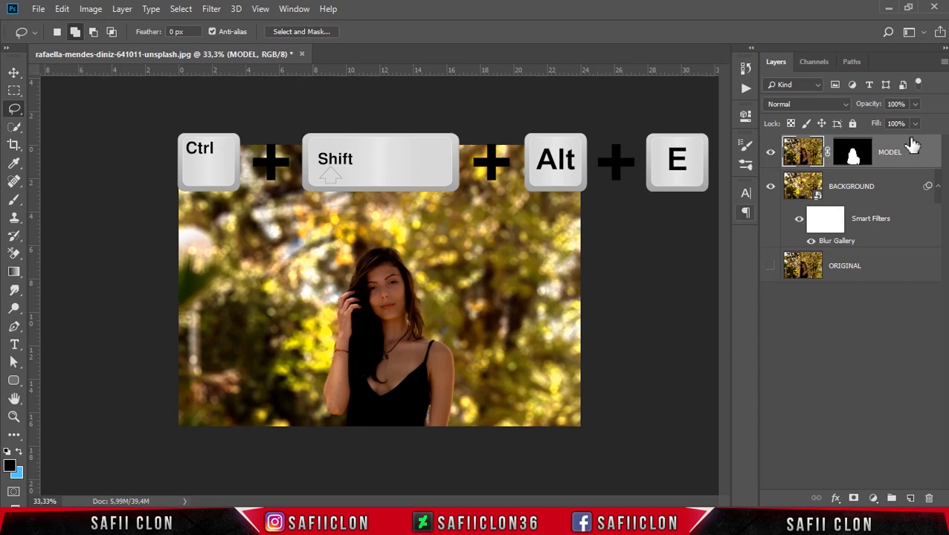
key(ctrl+shift+alt+e)
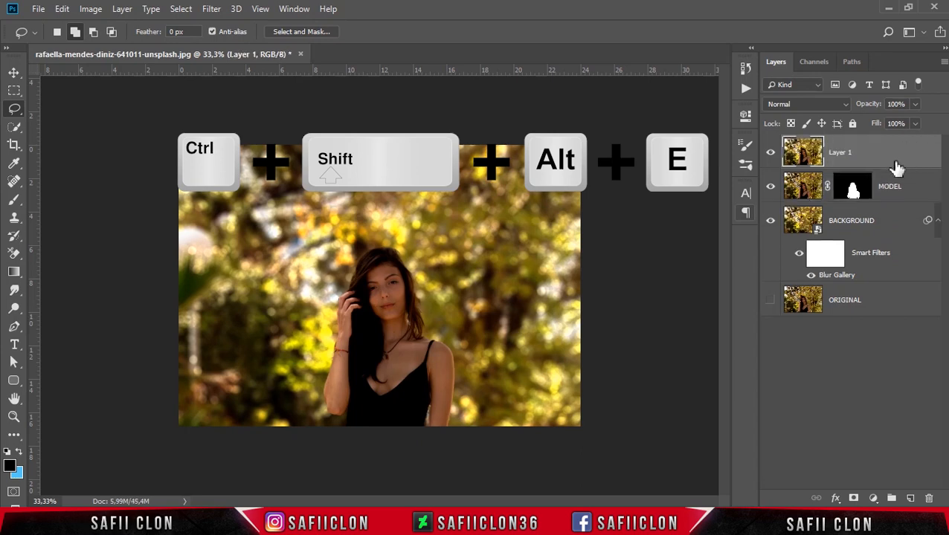
double_click(841, 152)
text(CAMERA)
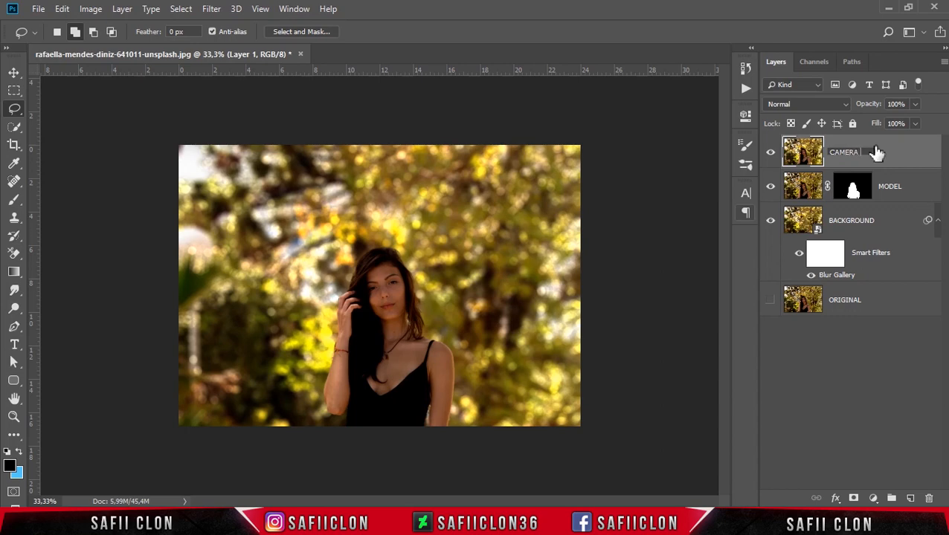
click(906, 148)
- Convert the CAMERA RAW layer to a smart object and open the Camera Raw Filter for it
right_click(876, 147)
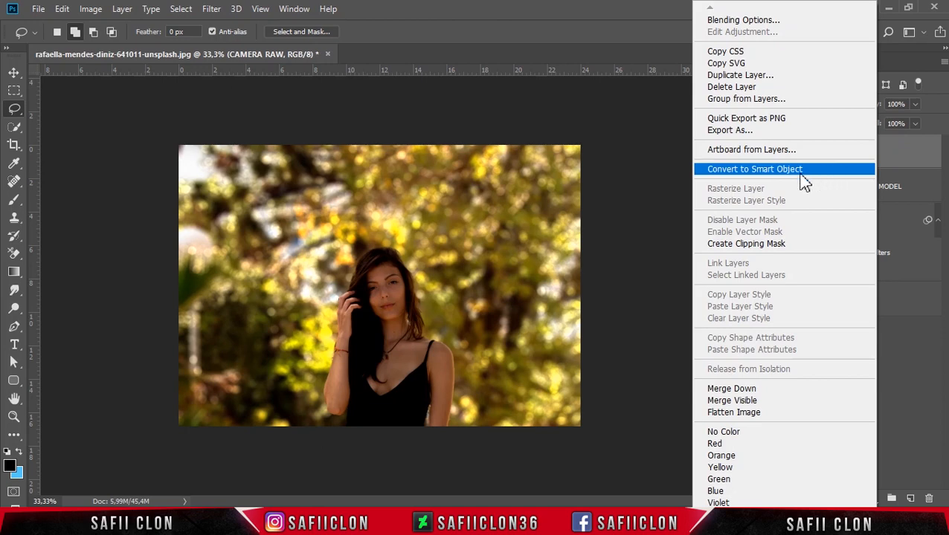
click(760, 173)
click(886, 149)
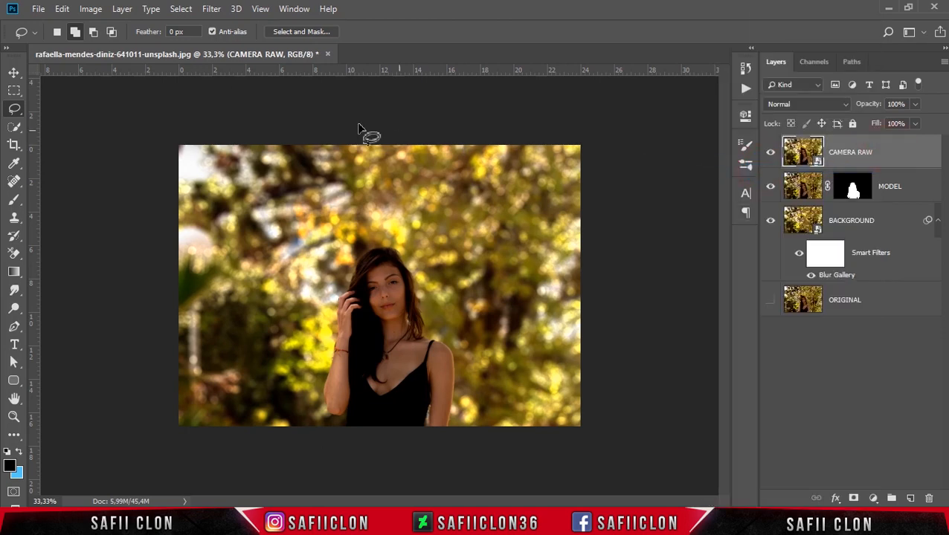
click(211, 10)
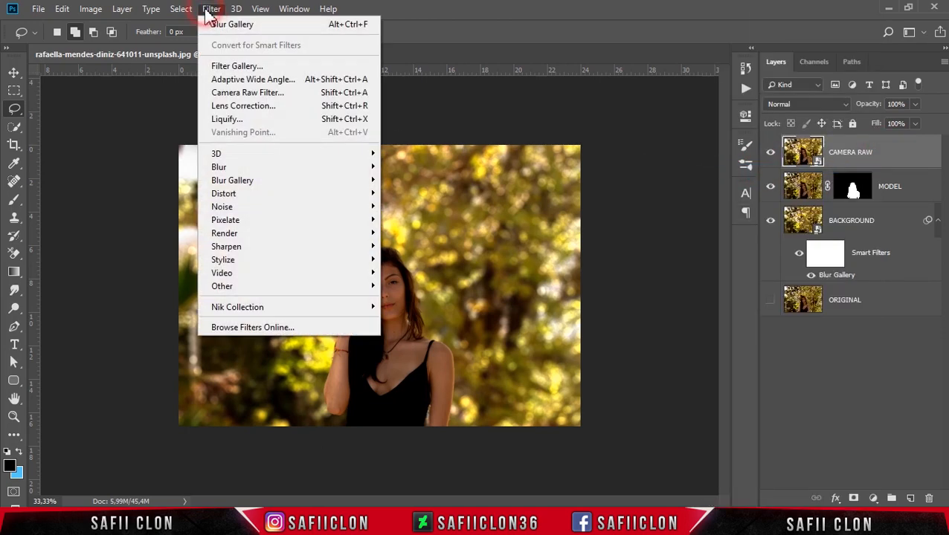
click(260, 94)
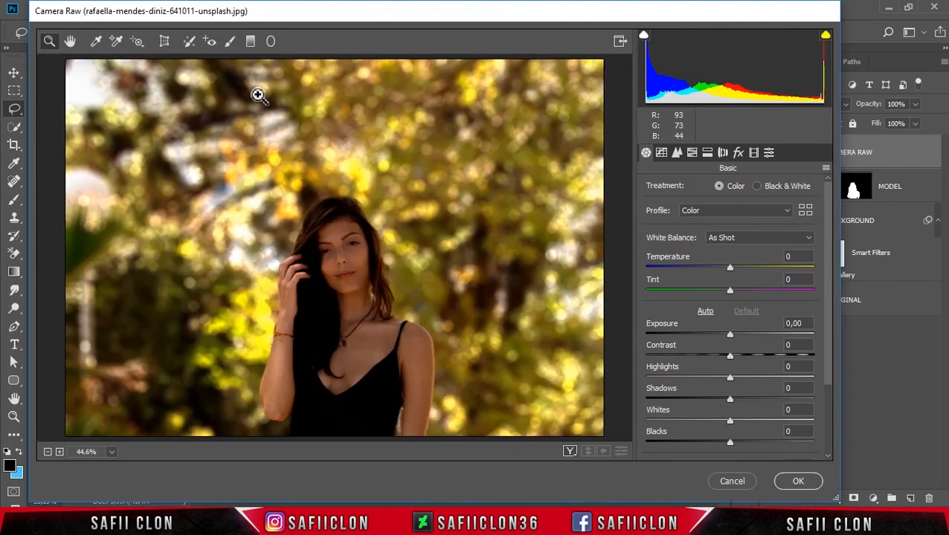
- Set the basic tone adjustments to Highlights +13, Shadows +58 and Blacks +25
drag(831, 215, 826, 271)
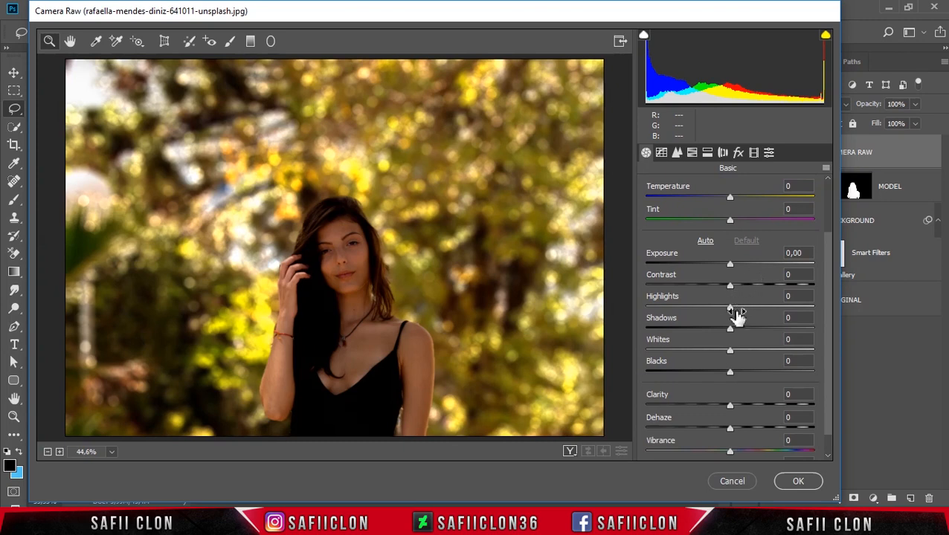
drag(730, 311, 771, 332)
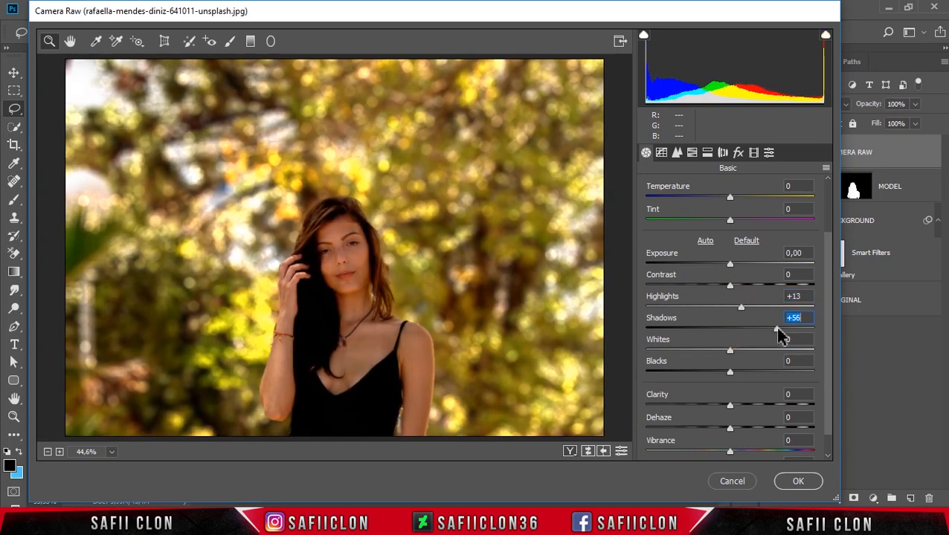
drag(731, 369, 748, 380)
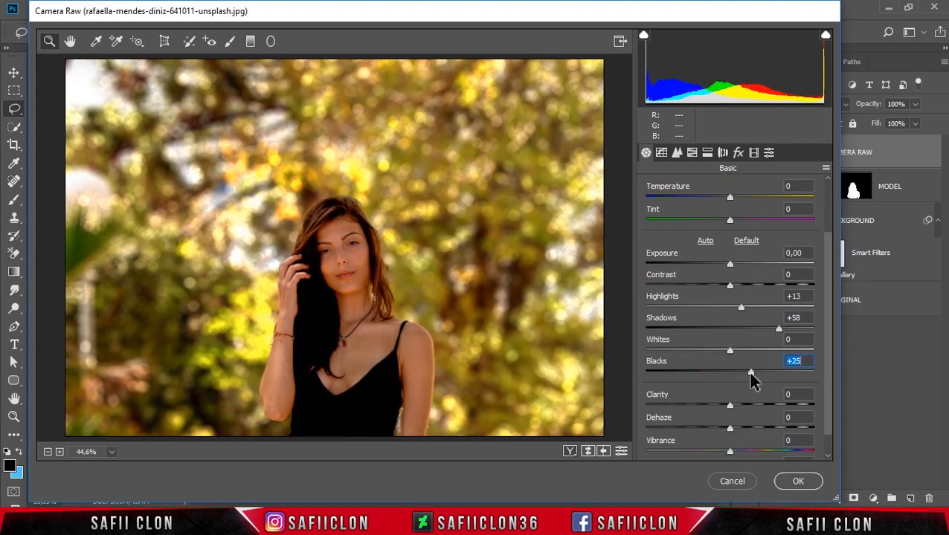
- Add points at the quarter, middle and three-quarter marks of the RGB point curve, and raise its black point to output 13
click(661, 153)
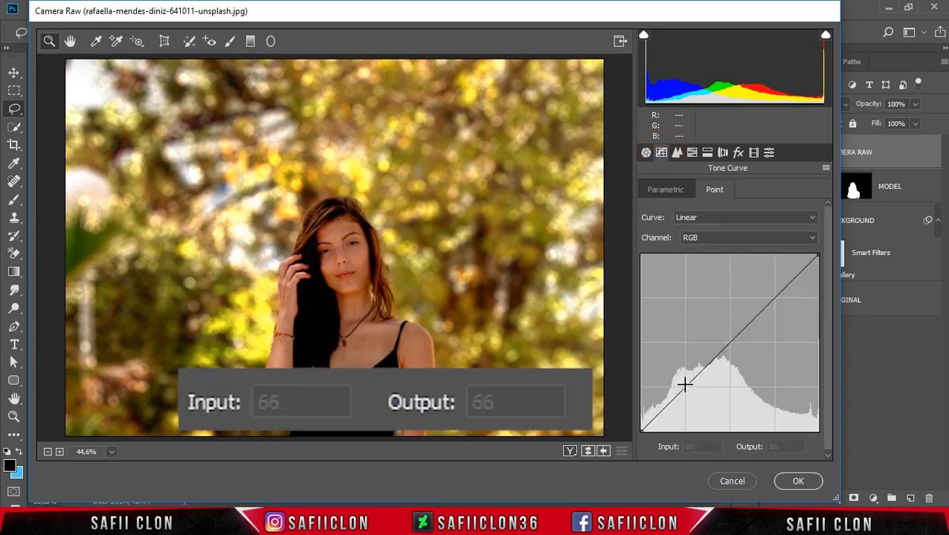
click(685, 386)
click(730, 343)
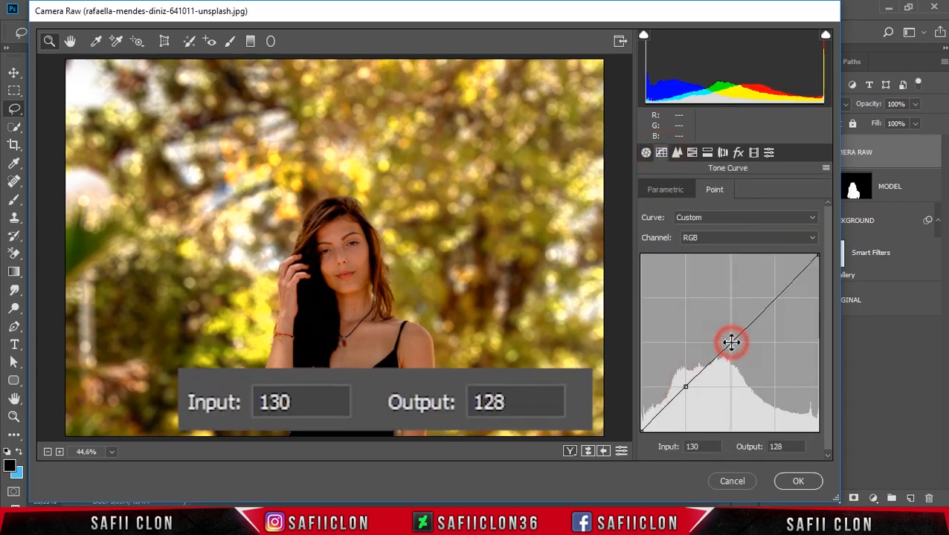
click(777, 299)
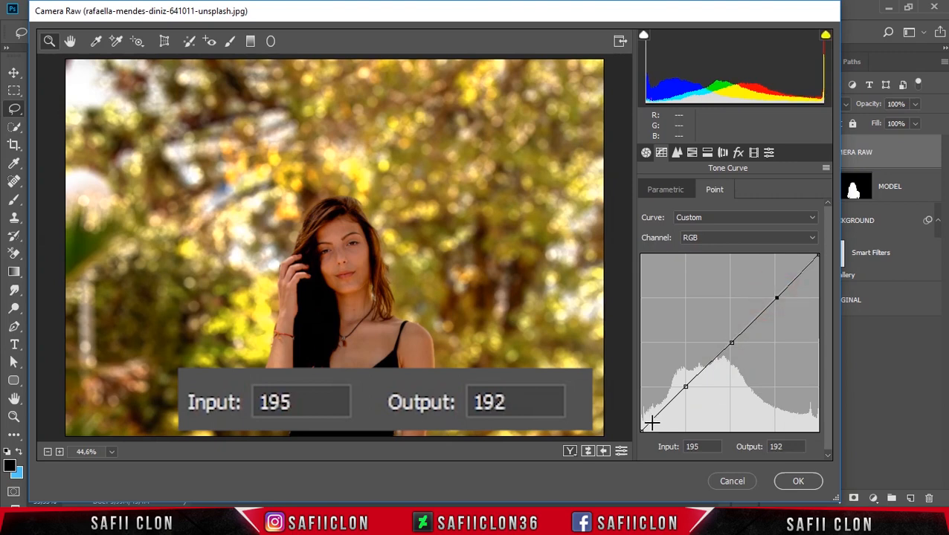
drag(636, 430, 632, 423)
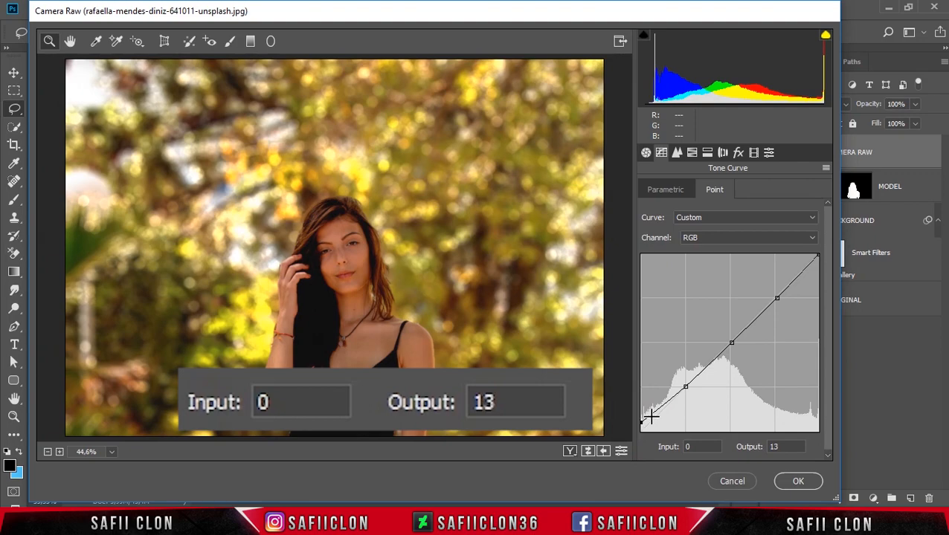
- Set the curve's shadow point to input 47 and output 47, and move the midtone point to input 126, output 133
click(684, 386)
click(692, 447)
text(47)
drag(785, 445, 762, 453)
text(47)
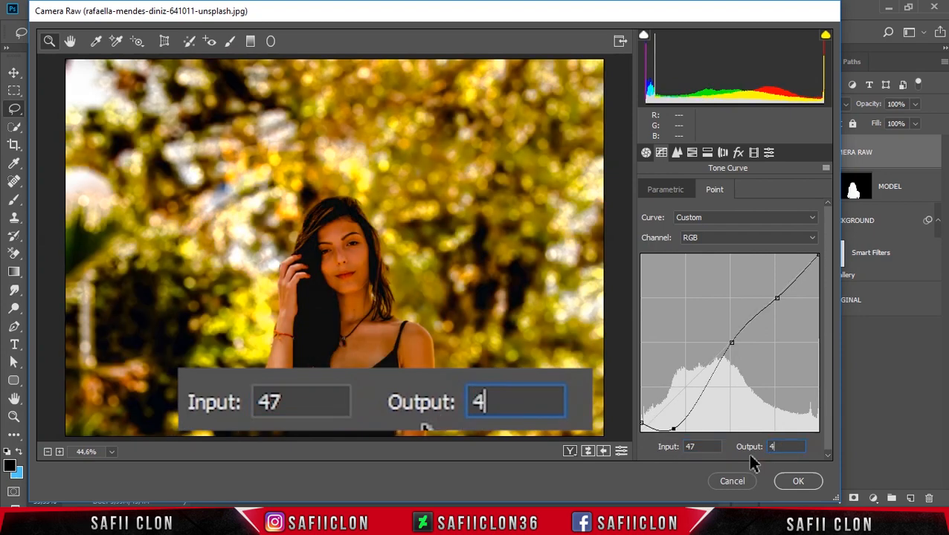
drag(732, 343, 728, 339)
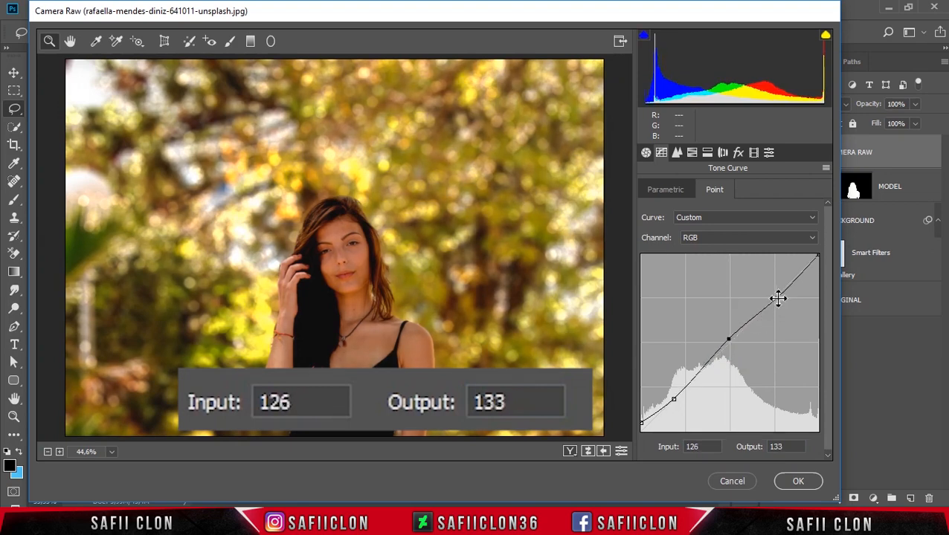
- Set the RGB curve's highlight point to input 188 and output 193
click(776, 299)
click(678, 447)
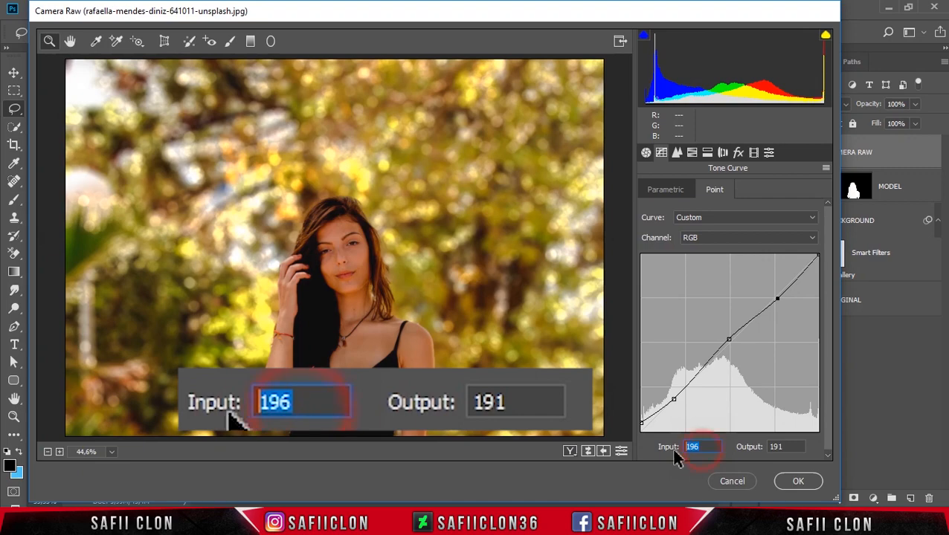
text(187)
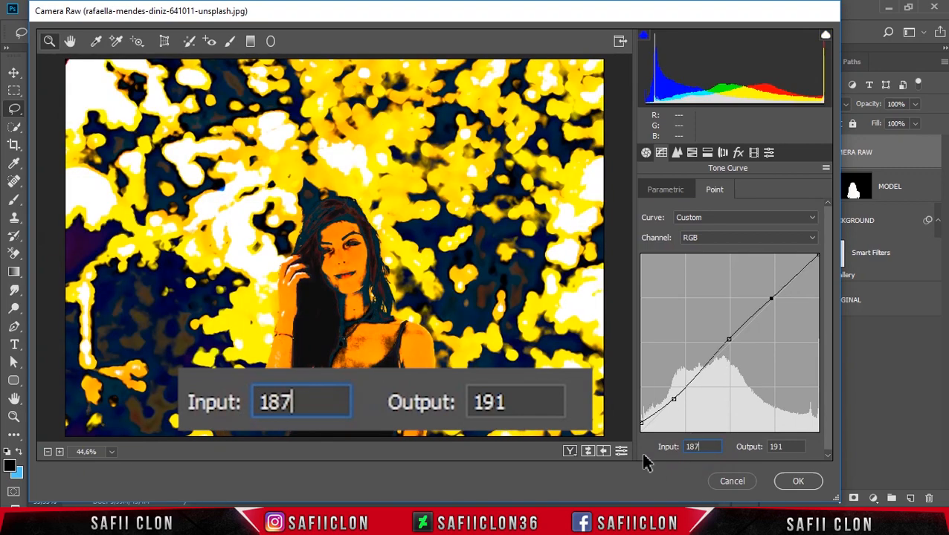
key(BackSpace)
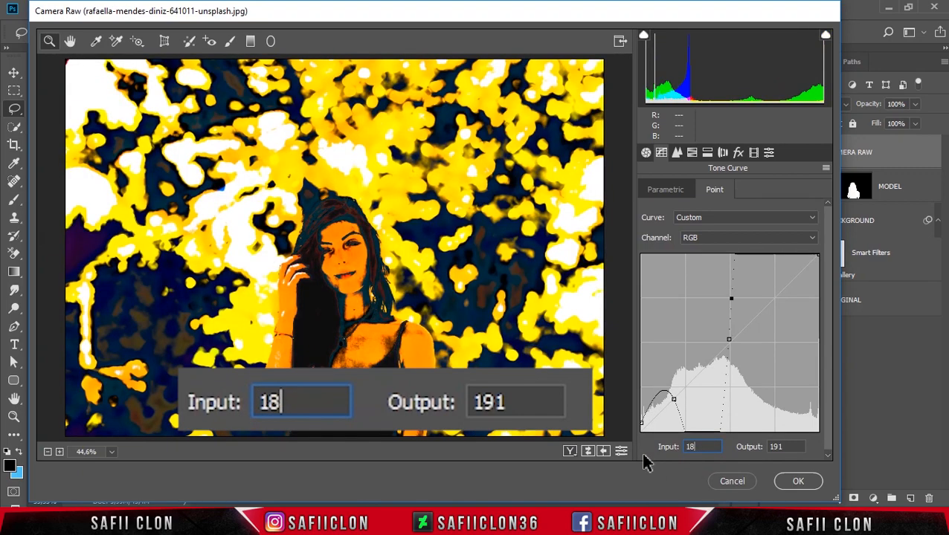
text(8)
click(785, 446)
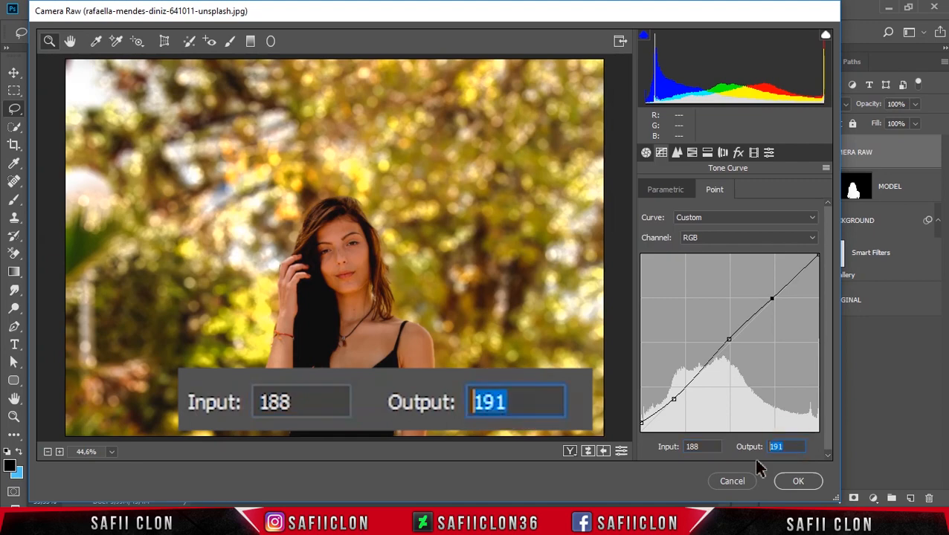
text(193)
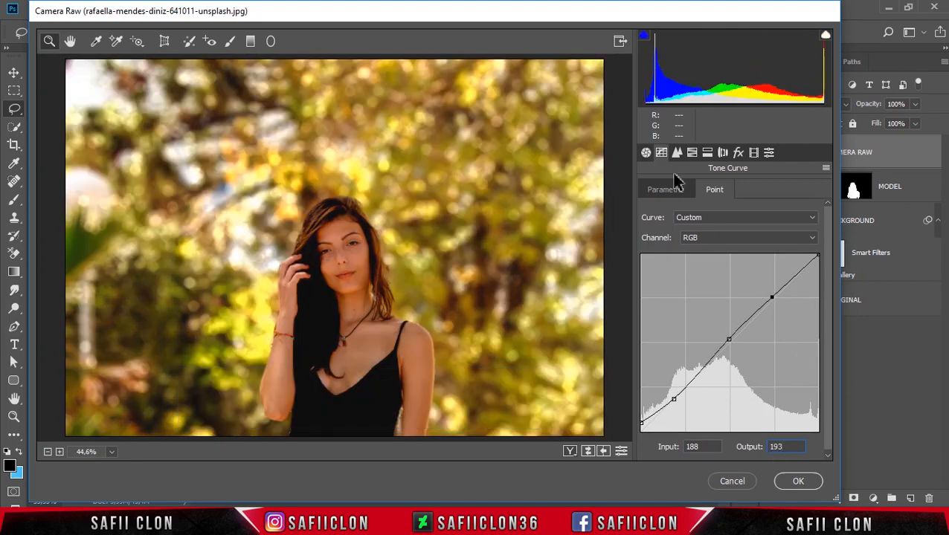
- Set the HSL hue adjustments to Yellows +85, Greens +8, Aquas -38 and Blues -47
click(692, 154)
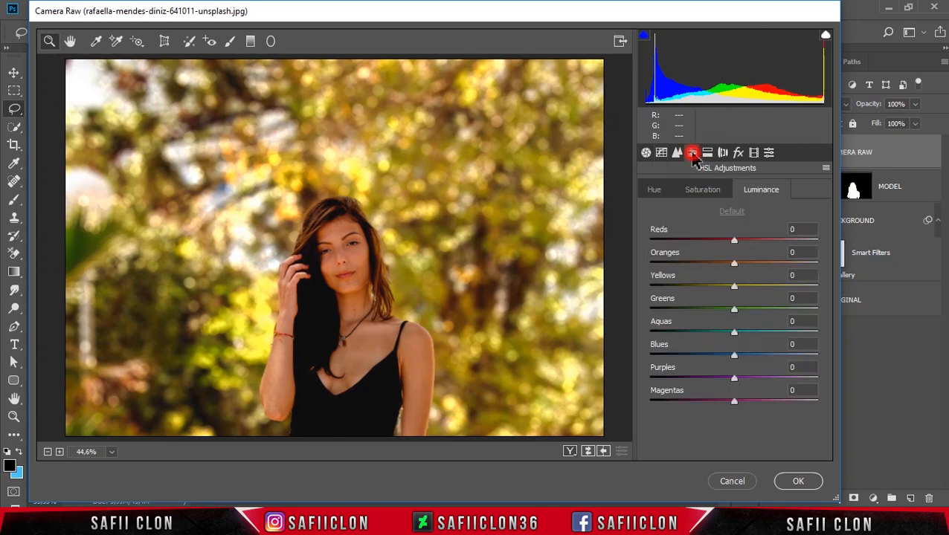
click(656, 190)
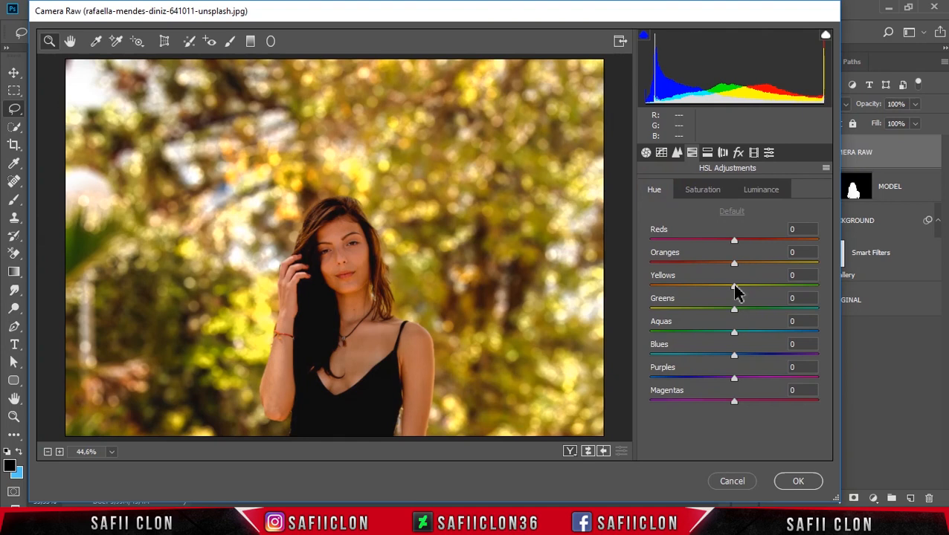
drag(734, 290, 804, 286)
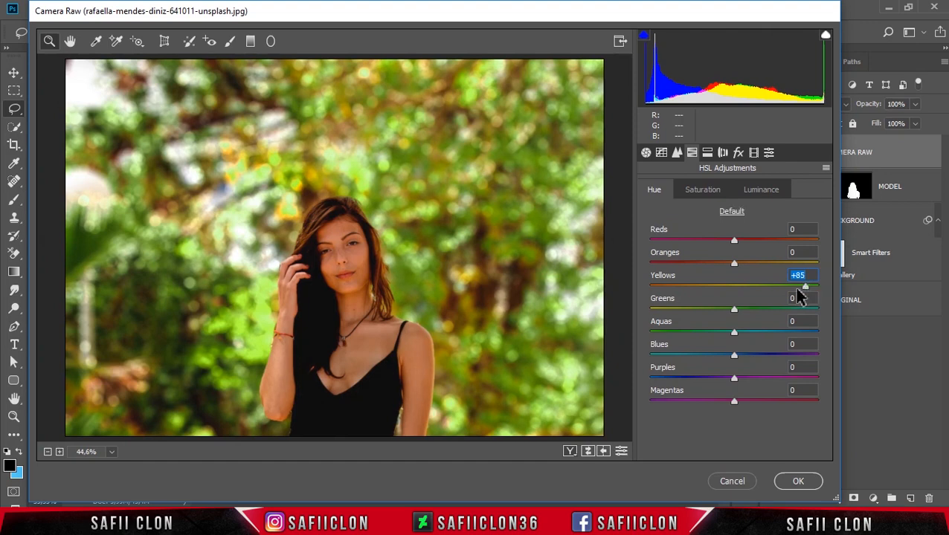
mouse_move(736, 316)
mouse_down()
mouse_move(658, 313)
mouse_move(742, 319)
mouse_up()
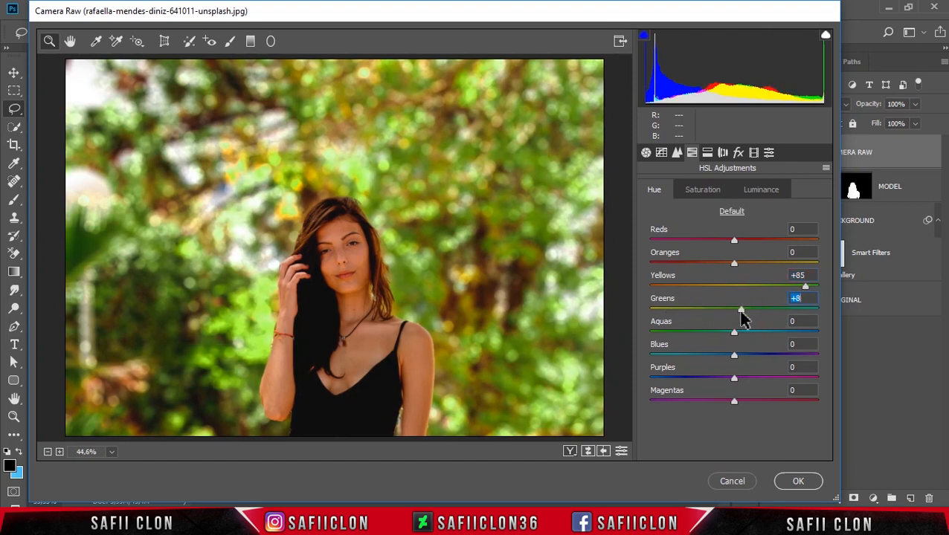
drag(735, 333, 697, 360)
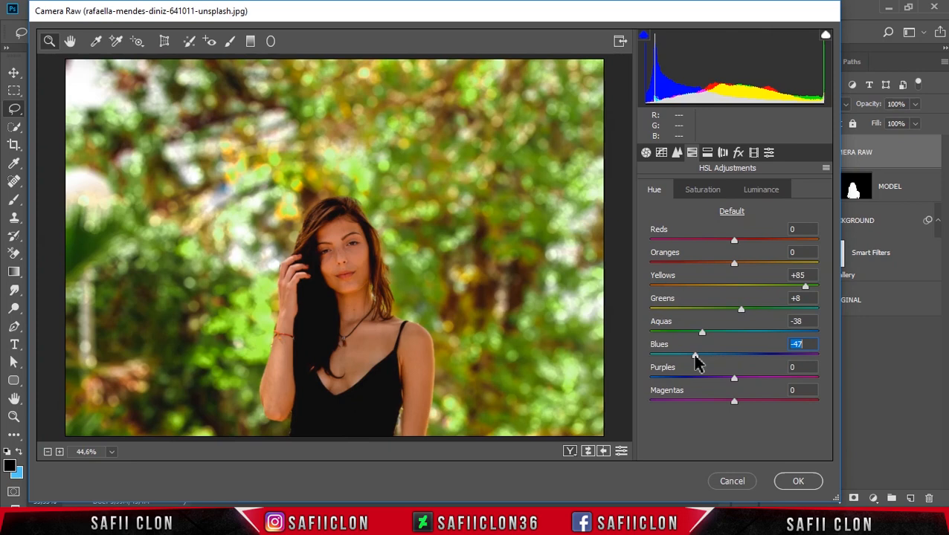
- Set the HSL luminance adjustments to Reds +44 and Yellows +11
click(766, 194)
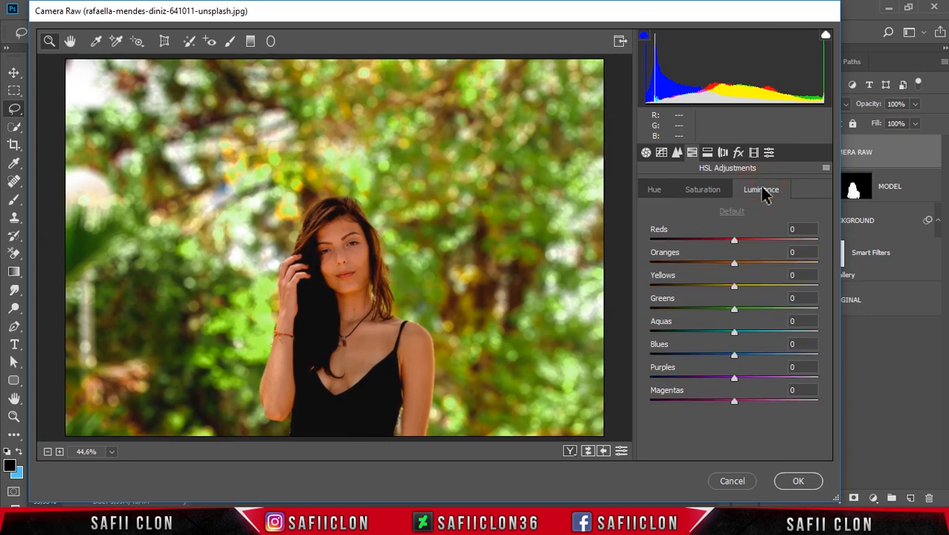
drag(734, 239, 771, 240)
drag(734, 288, 746, 294)
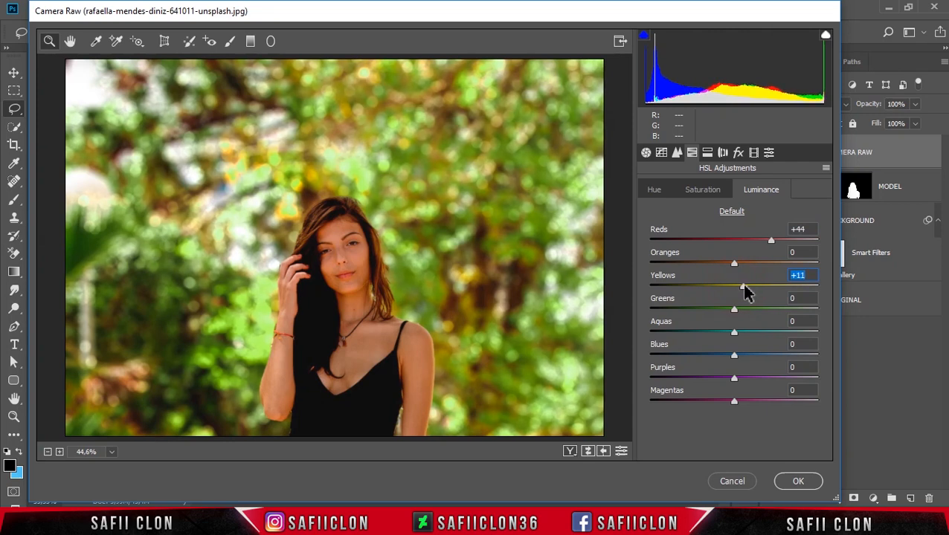
- Split tone the image with highlights at hue 224, saturation 17 and shadows at hue 63, saturation 13
click(709, 153)
click(652, 210)
drag(653, 211, 755, 216)
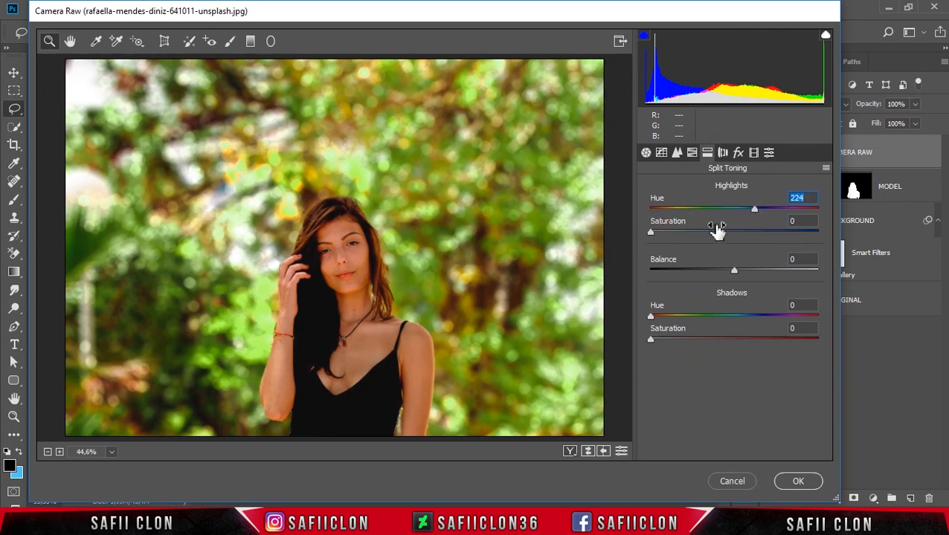
drag(648, 233, 678, 230)
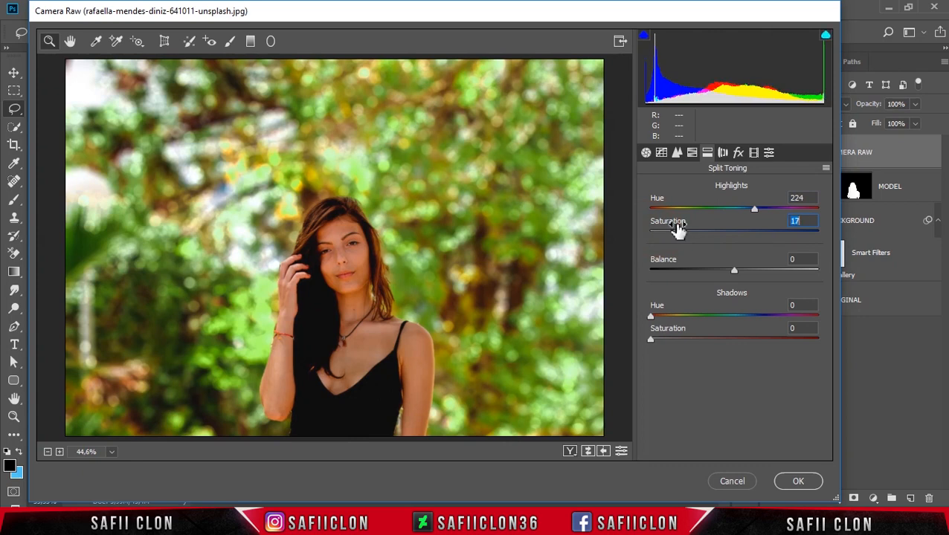
drag(651, 317, 683, 322)
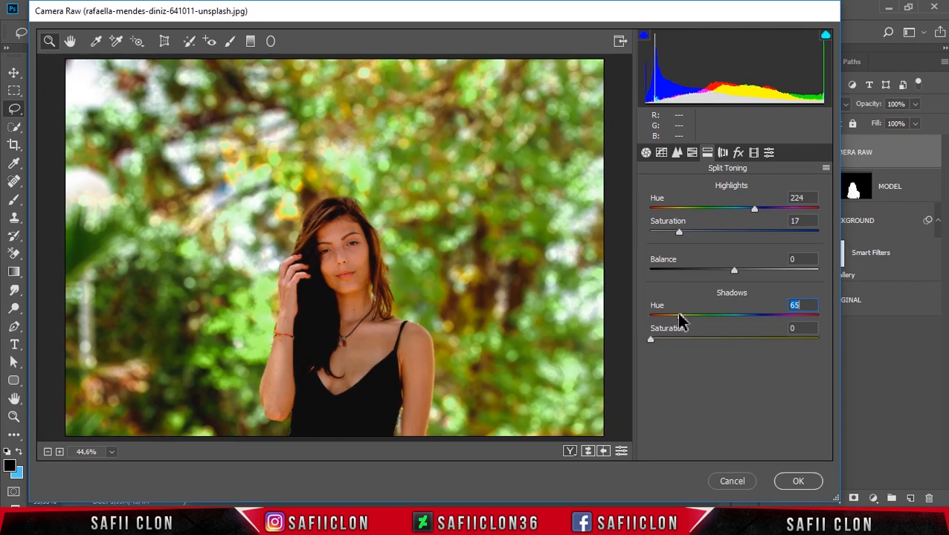
drag(652, 343, 675, 343)
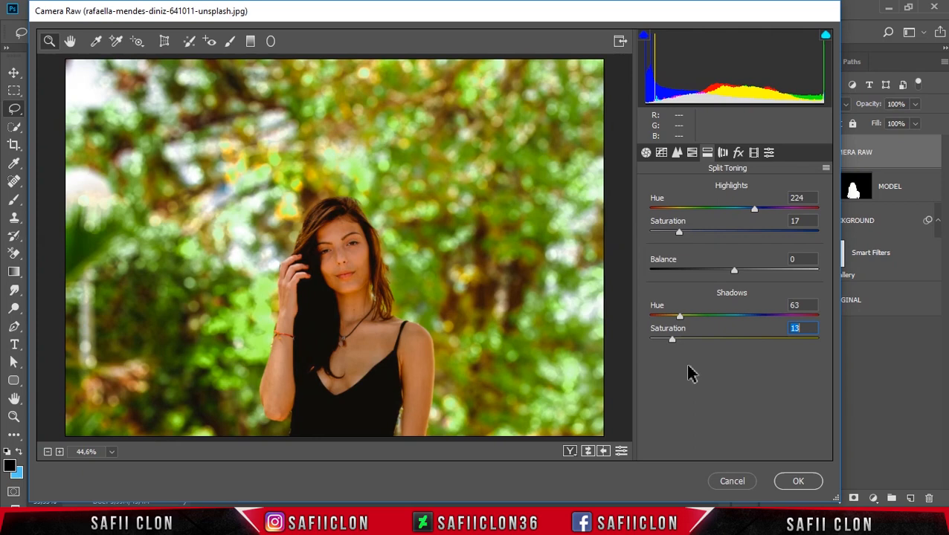
- Set the calibration's Red Primary saturation to -8 and Green Primary hue to +13
click(754, 154)
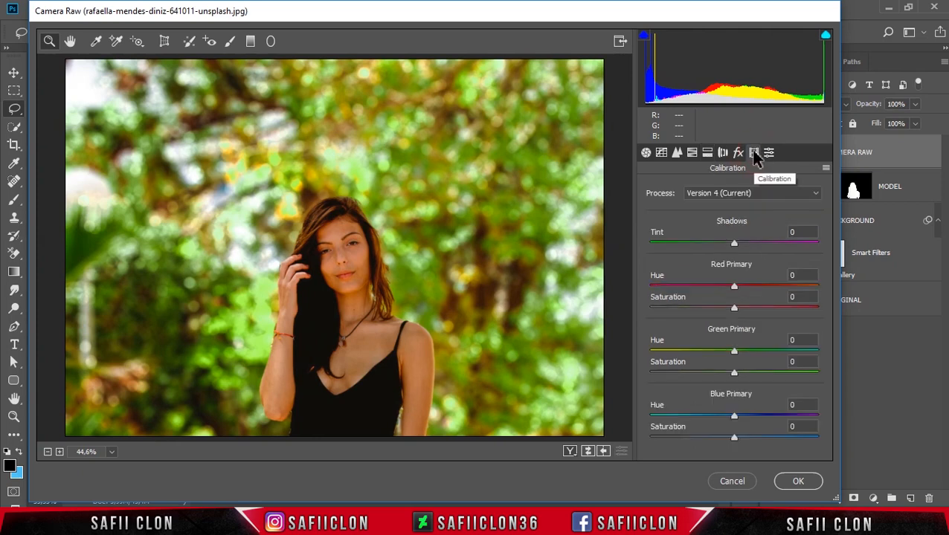
drag(733, 307, 731, 308)
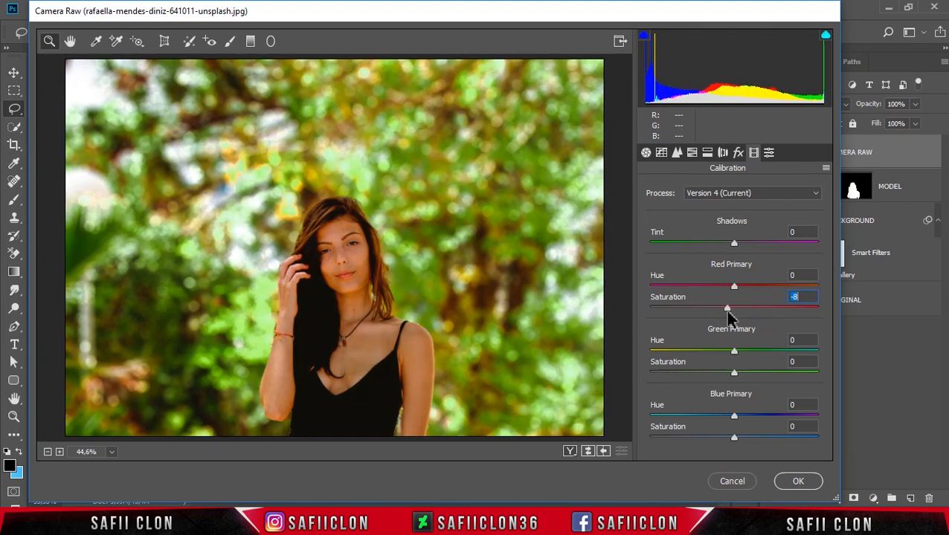
drag(734, 352, 745, 349)
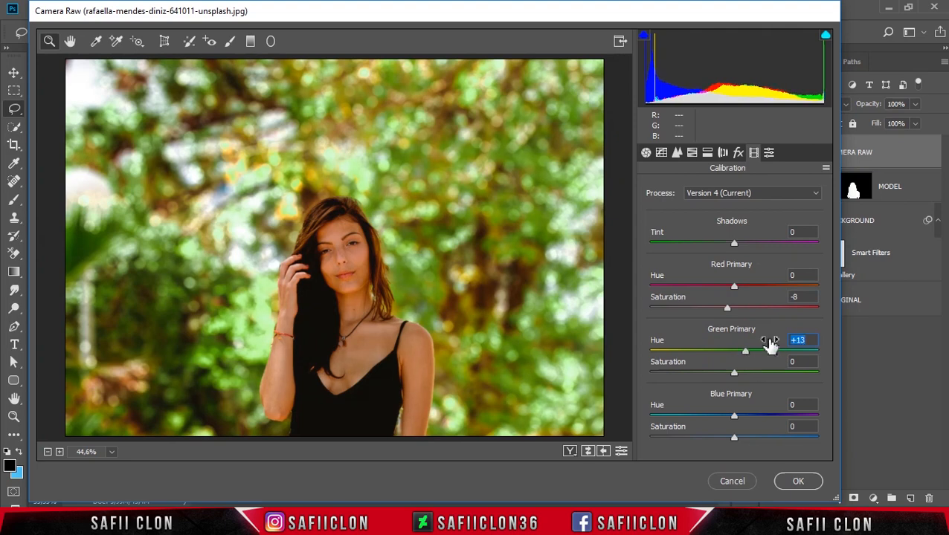
- Compare the before and after views of the grade, and apply the Camera Raw Filter
click(570, 452)
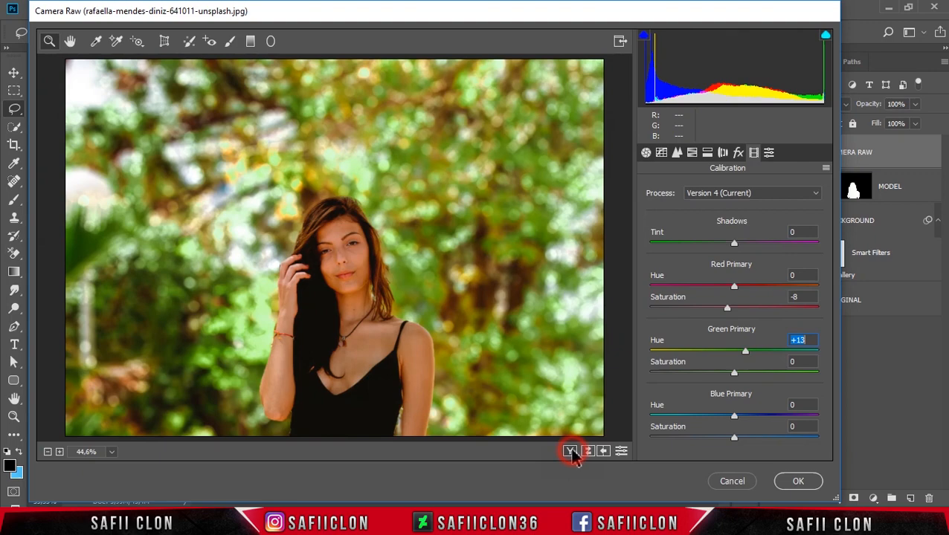
click(570, 451)
click(570, 452)
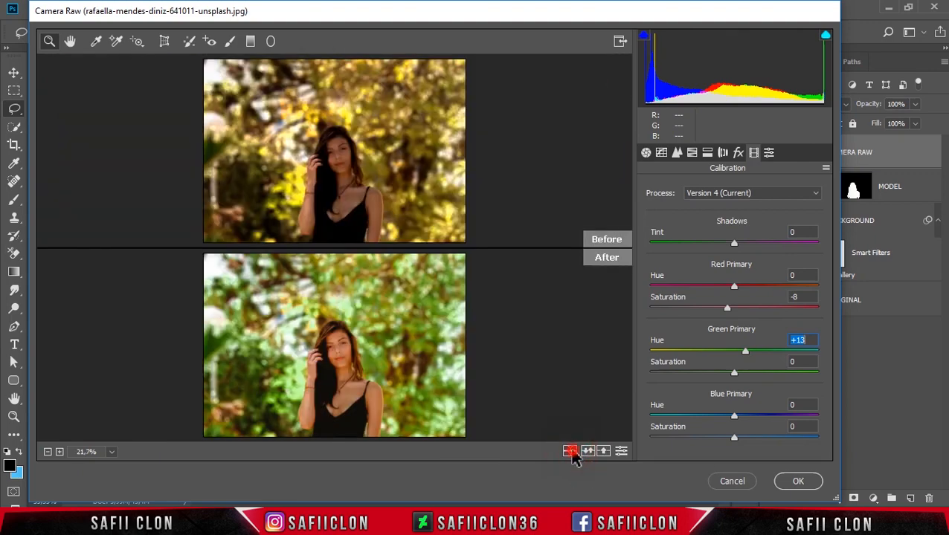
click(570, 451)
click(570, 451)
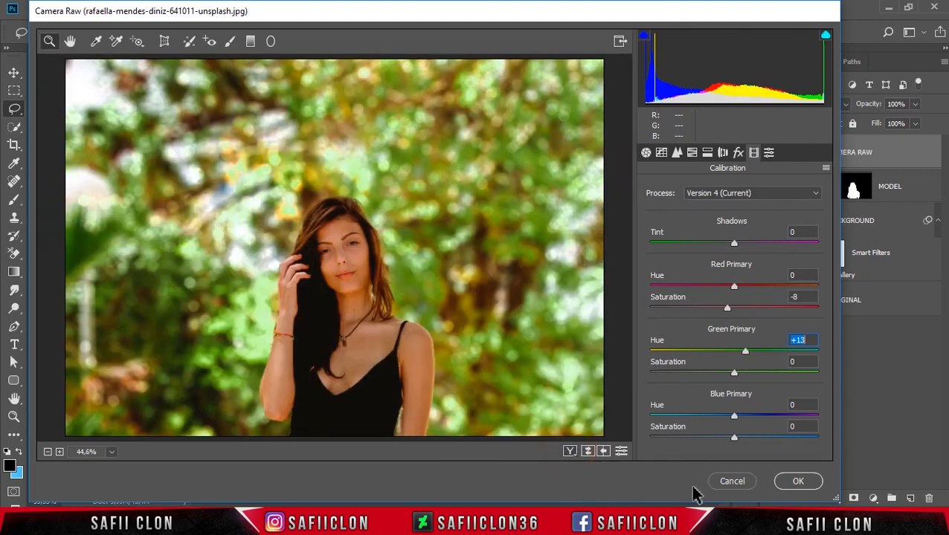
click(791, 485)
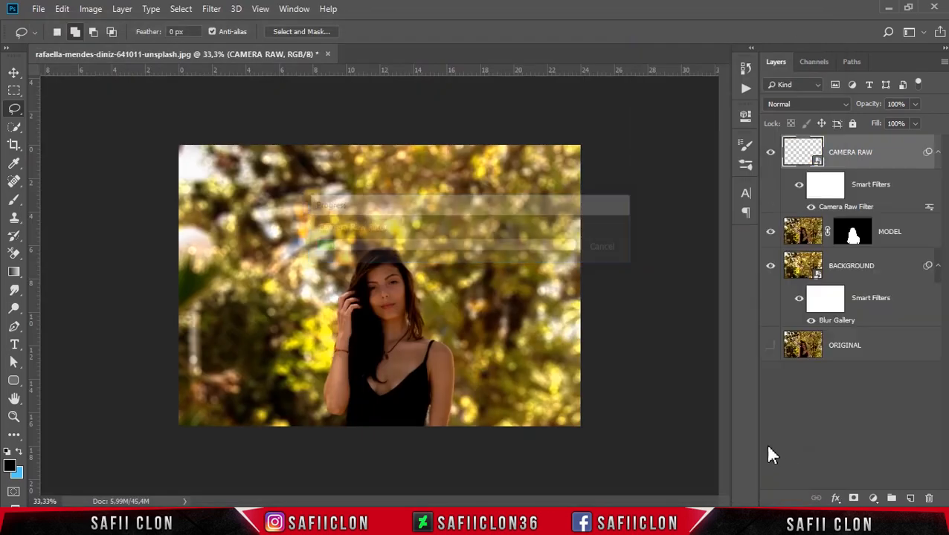
- Compare the image with and without the CAMERA RAW layer
click(771, 156)
click(771, 156)
click(771, 153)
click(771, 154)
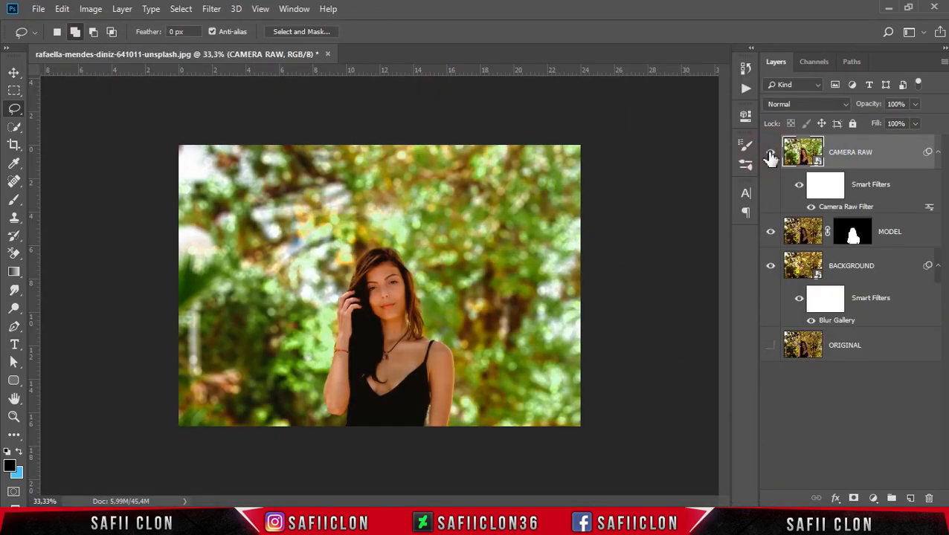
- Stamp all visible layers into a new top layer and name it COLOR EFEX PRO
click(12, 73)
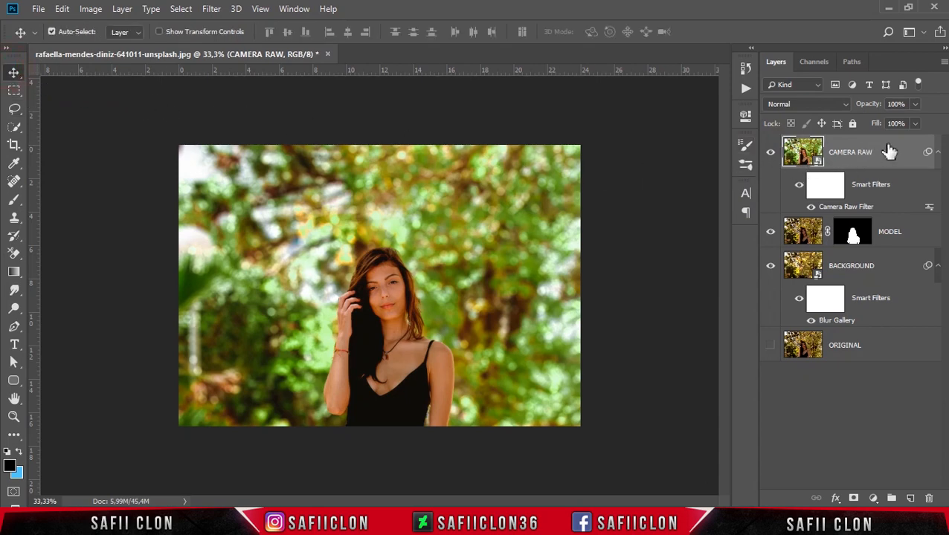
key(ctrl+shift+alt+e)
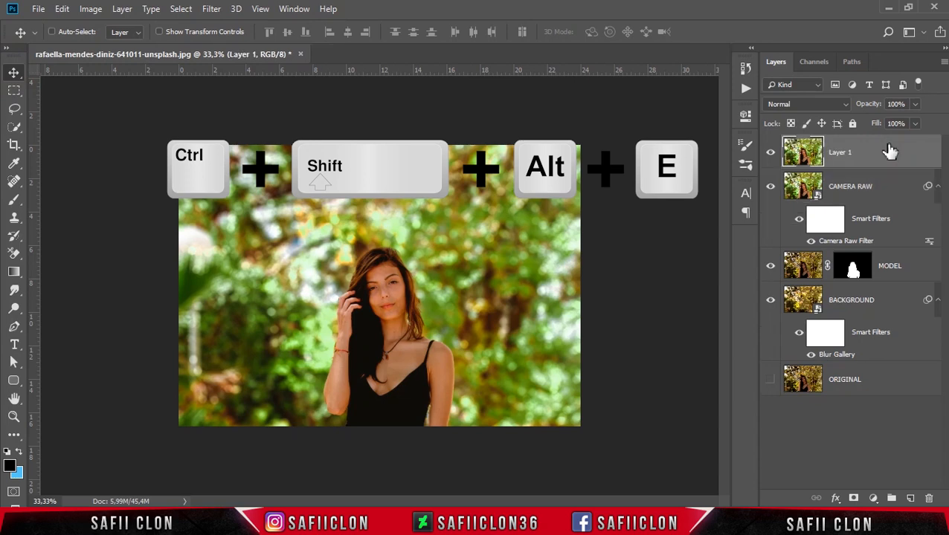
double_click(848, 154)
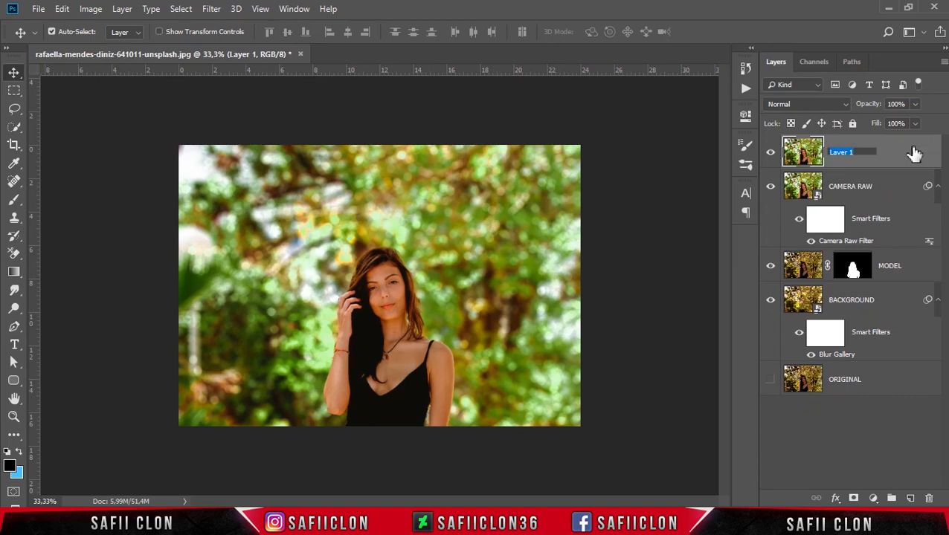
text(COLOR EFEX PRO)
click(914, 153)
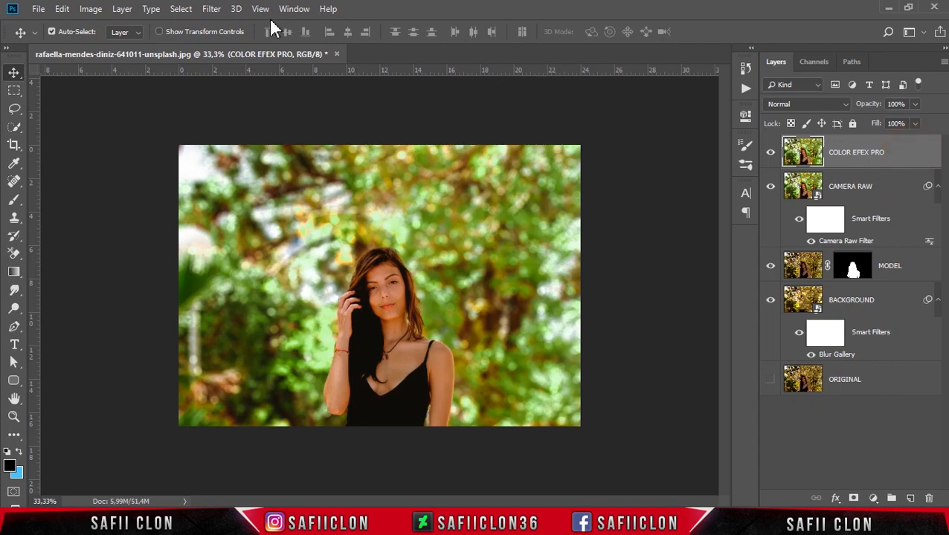
- Convert the COLOR EFEX PRO layer to a smart object and open Nik Collection's Color Efex Pro 4 filter for it
right_click(907, 149)
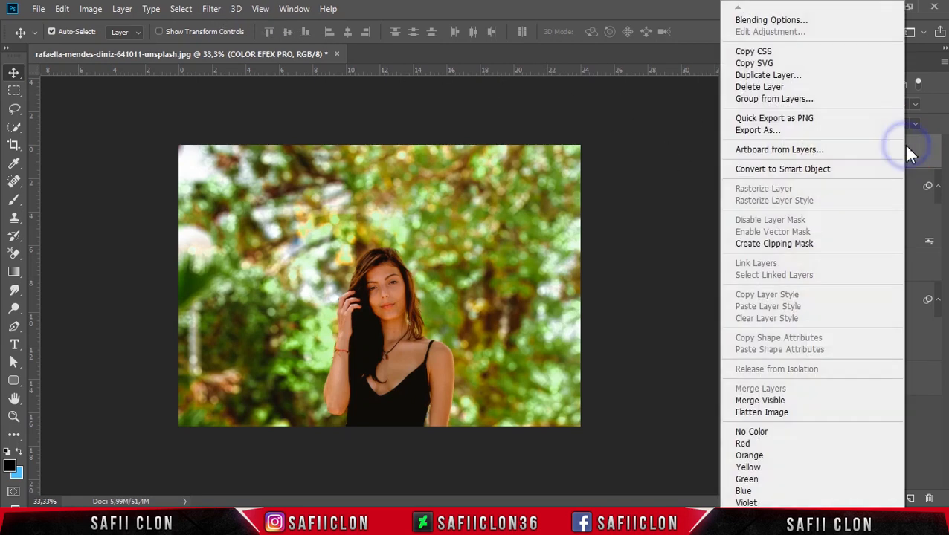
click(788, 170)
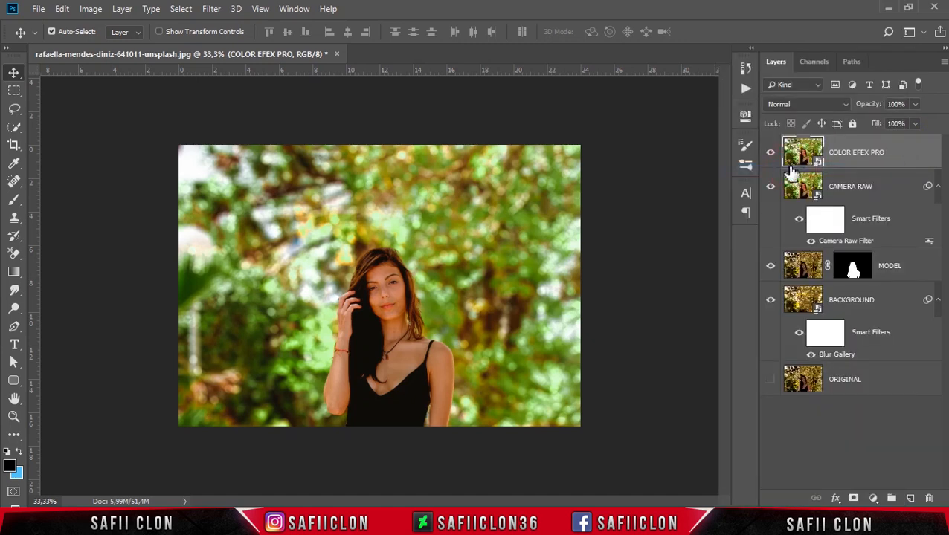
click(215, 10)
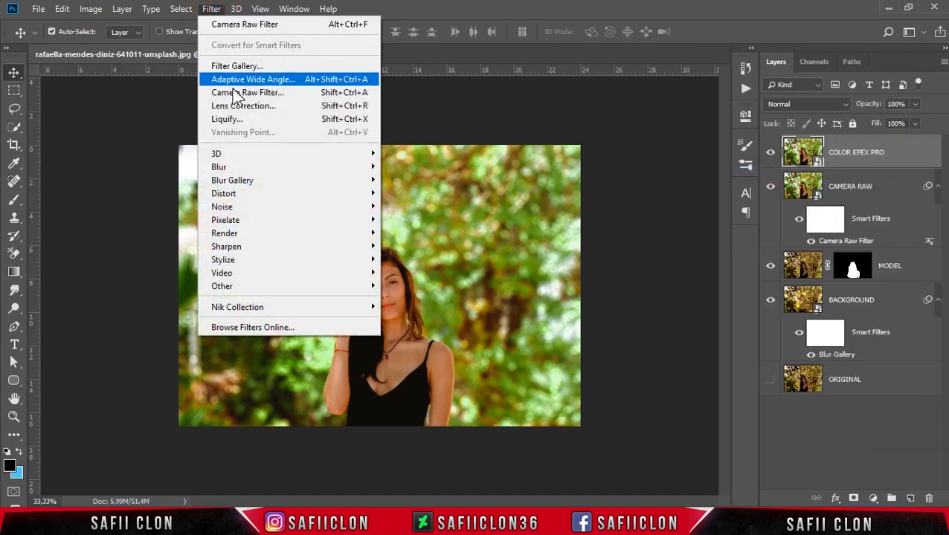
mouse_move(303, 313)
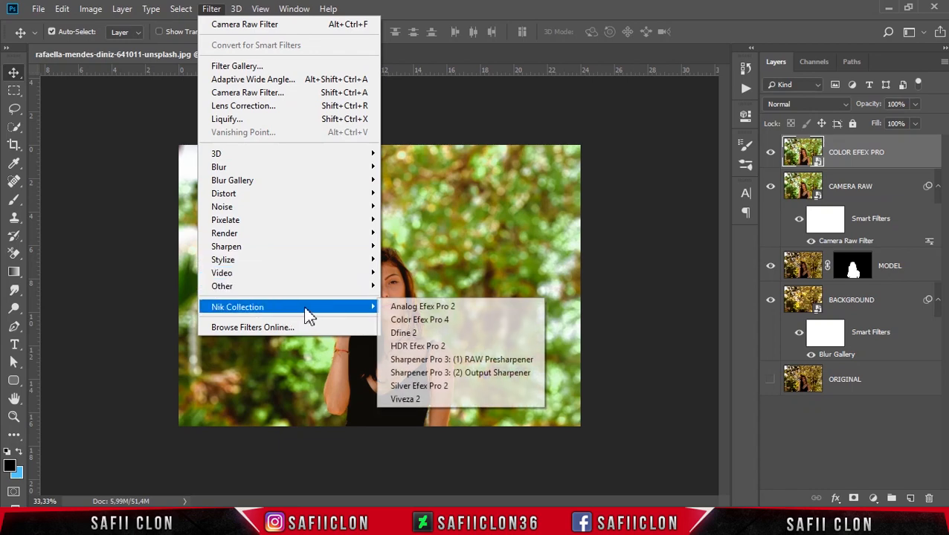
click(434, 321)
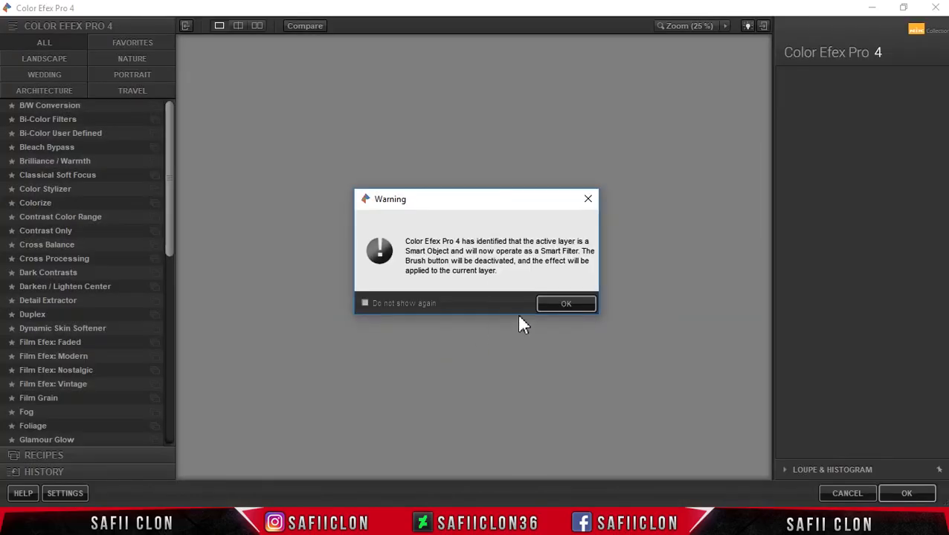
click(570, 301)
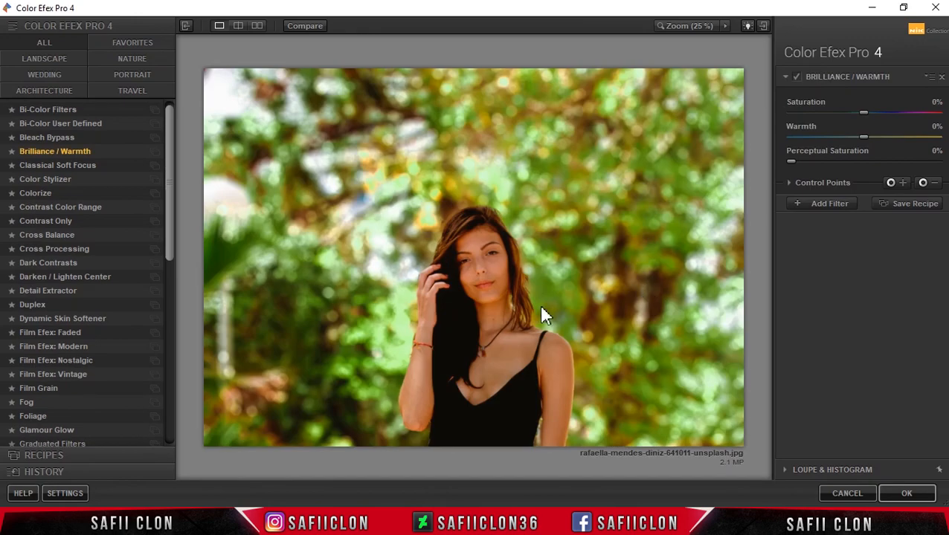
drag(170, 170, 180, 364)
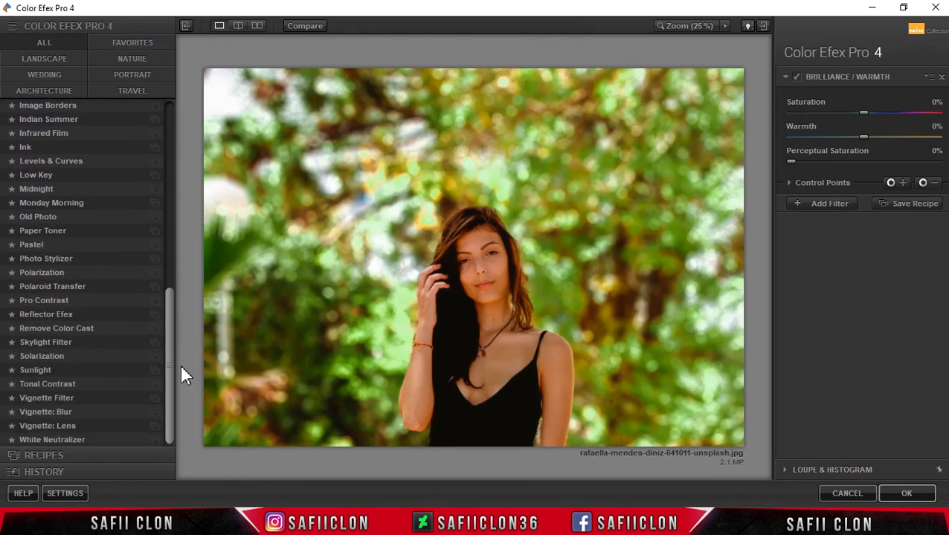
- Choose the Photo Stylizer filter with the Varitone method and style 1
click(51, 258)
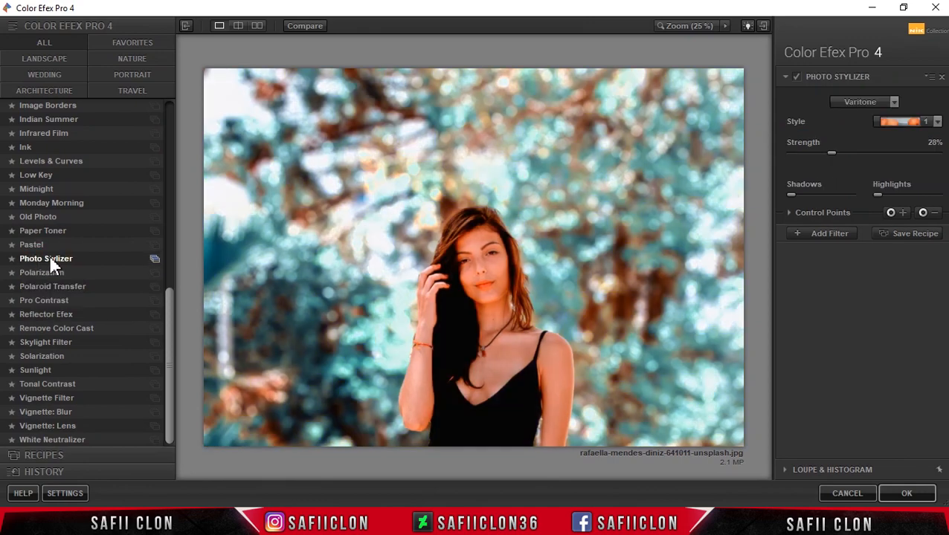
click(884, 104)
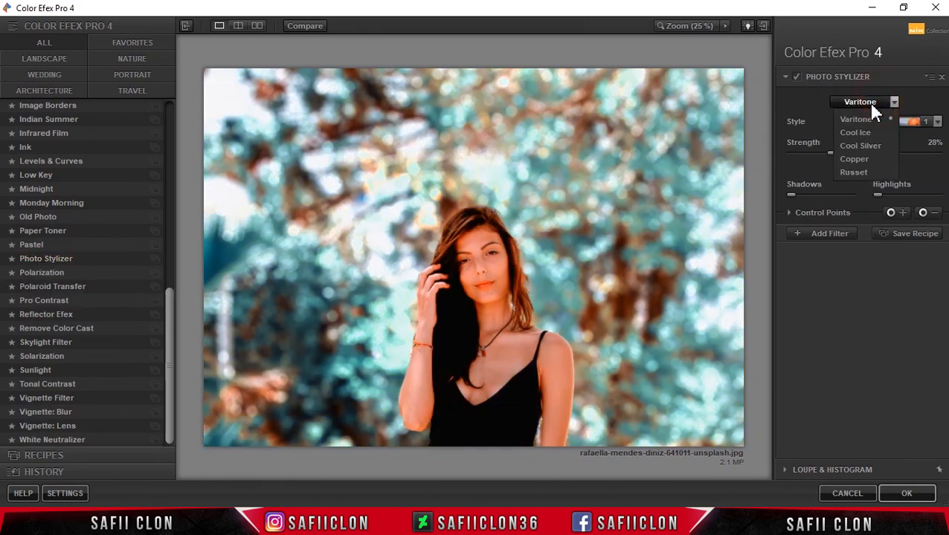
click(858, 121)
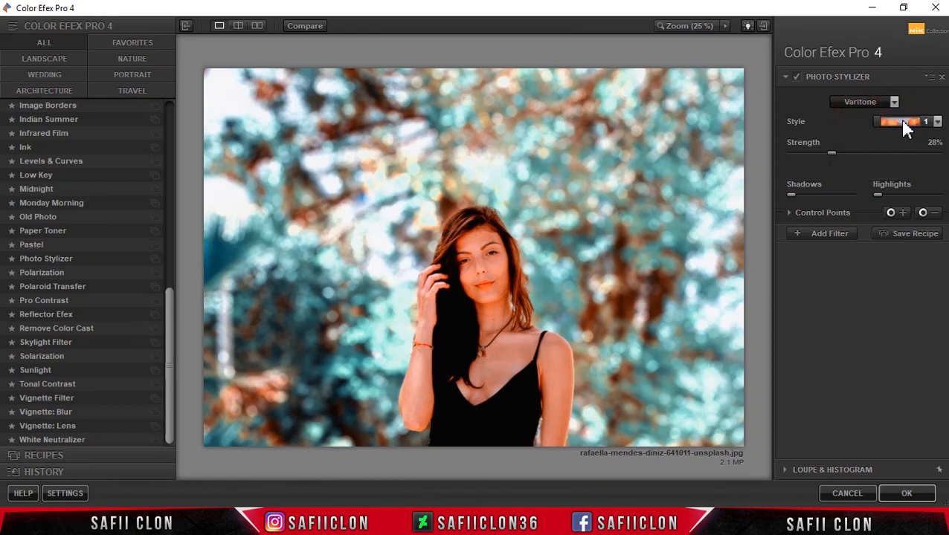
click(936, 123)
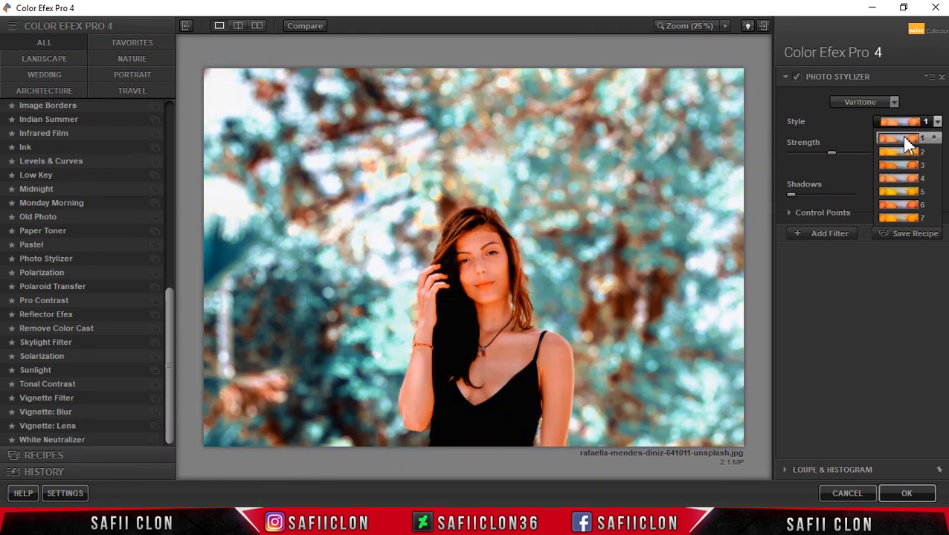
click(906, 142)
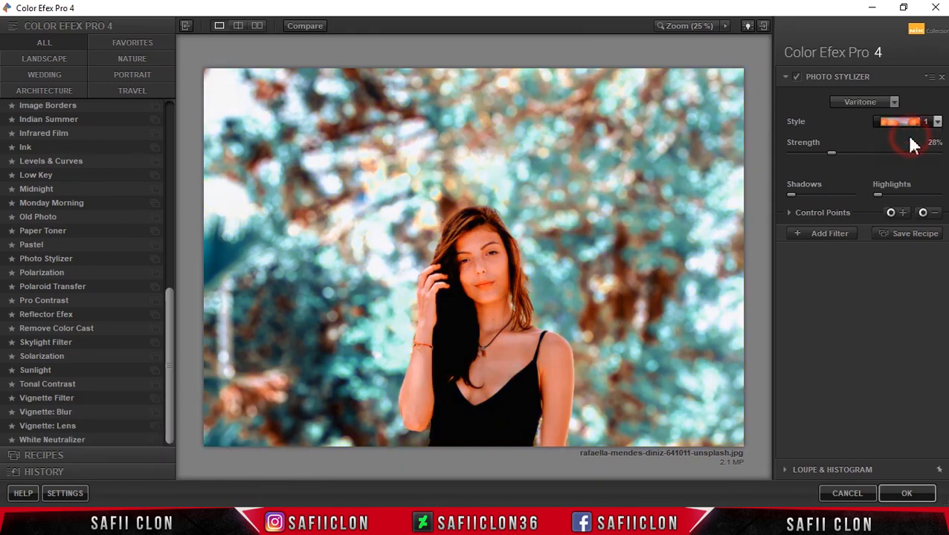
- Set the Photo Stylizer strength to 25%, raise its Shadows protection slightly, and apply the filter to the layer
click(829, 152)
drag(831, 155, 829, 155)
click(792, 194)
drag(797, 195, 804, 195)
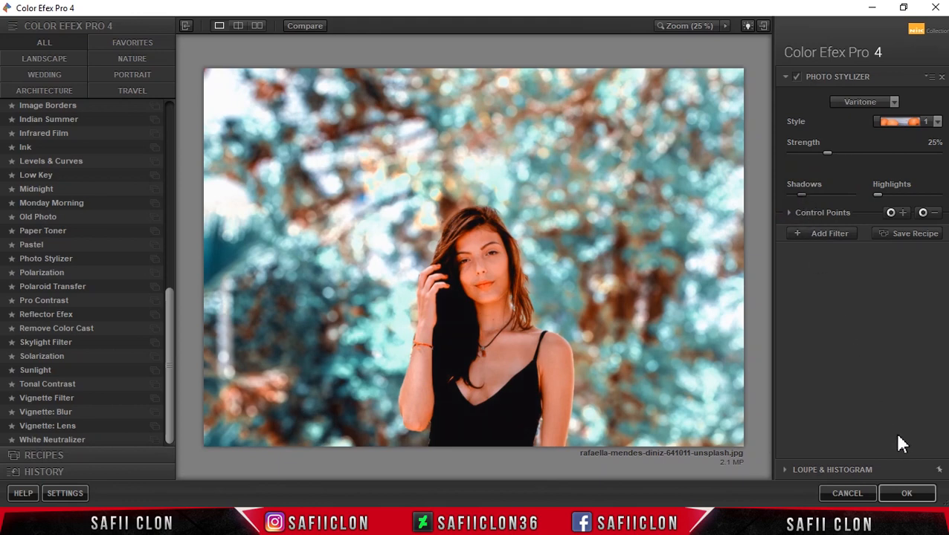
click(917, 500)
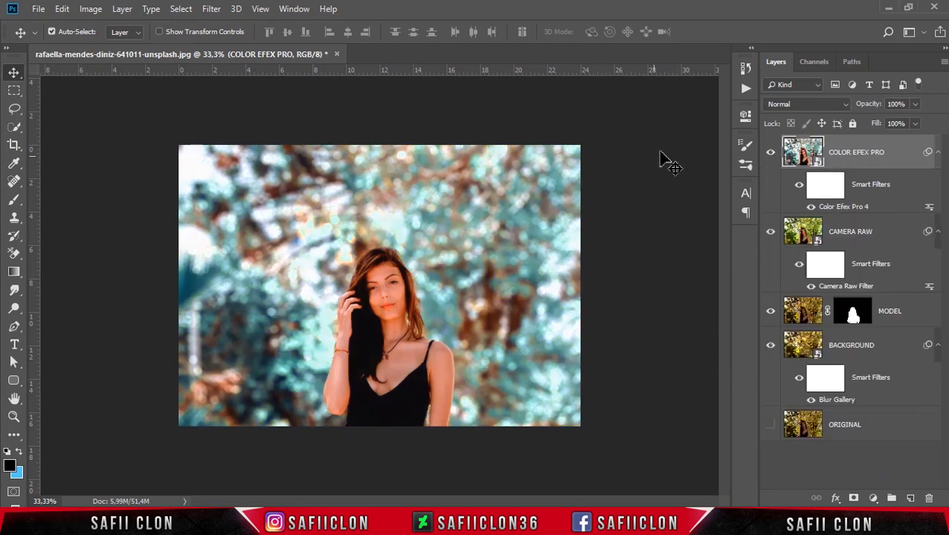
- Compare the image with and without the COLOR EFEX PRO layer
click(770, 152)
click(771, 151)
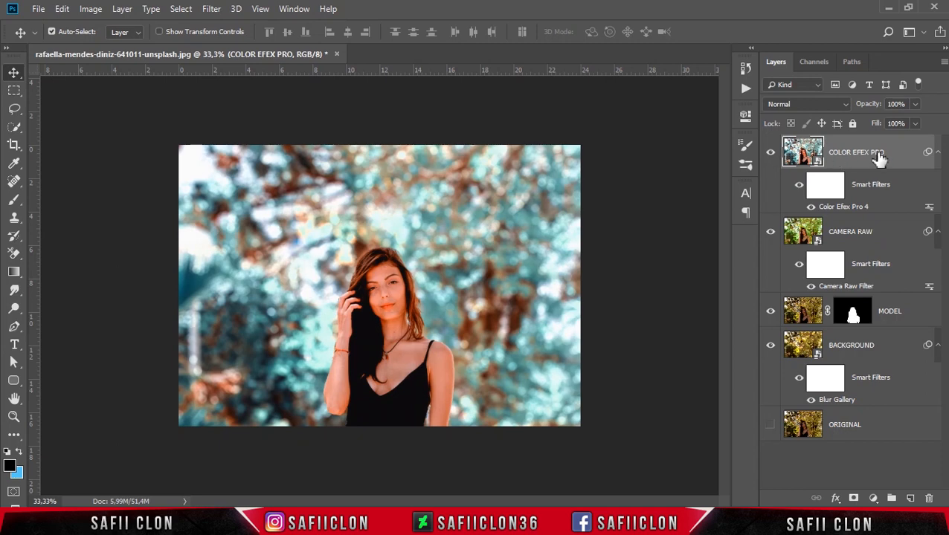